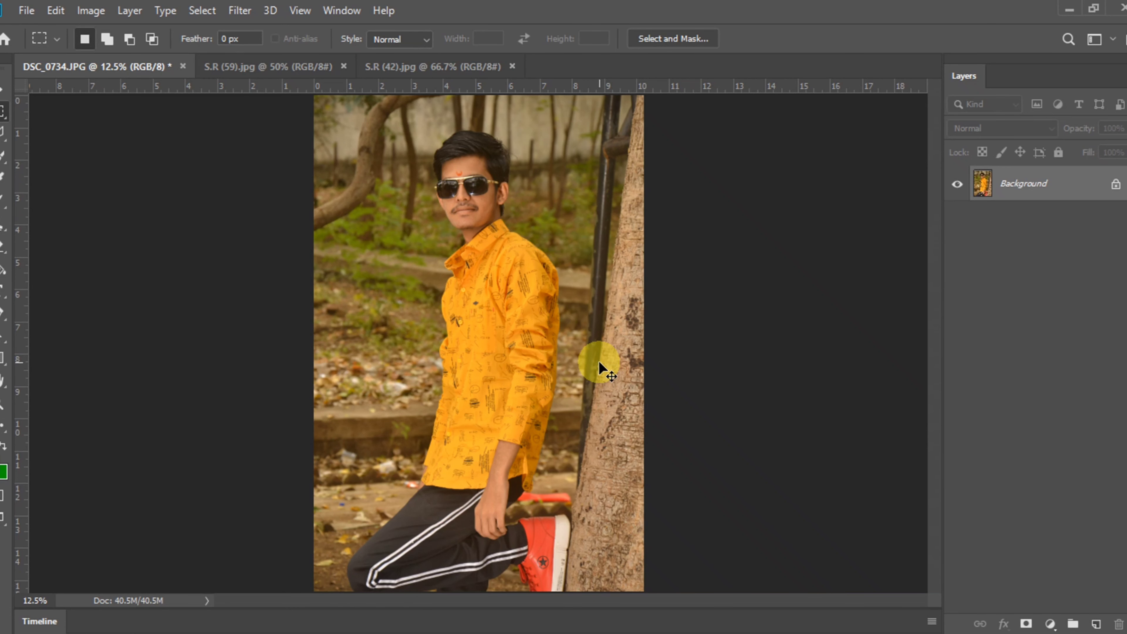
Duplicate the photo to Layer 1 and deepen its shadows with a Levels black input of 18.
key(ctrl+j)
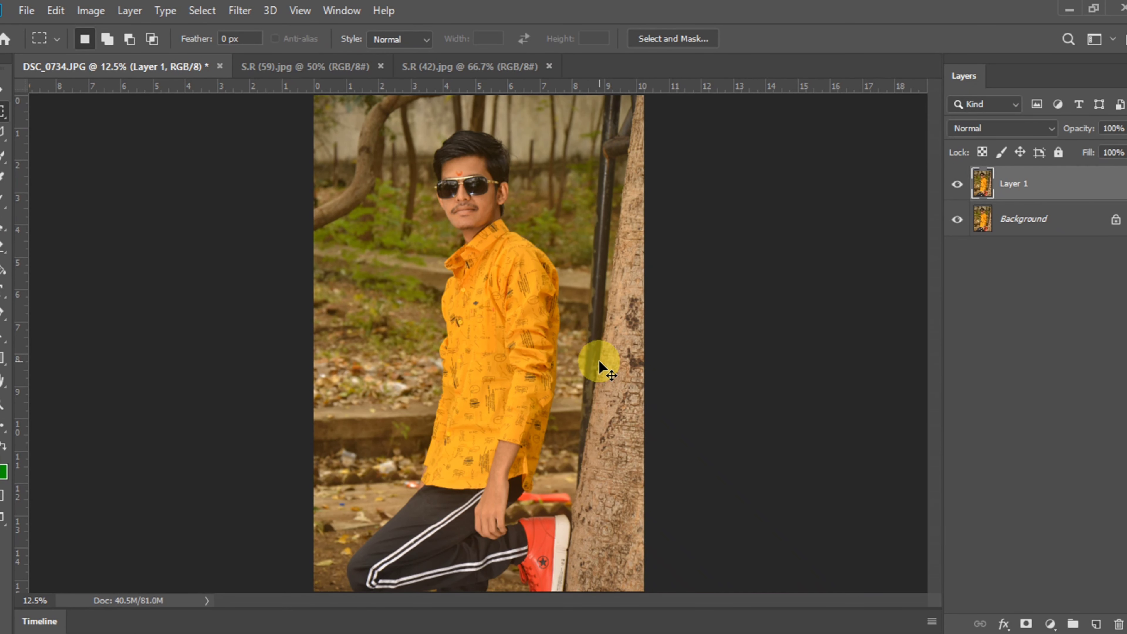
key(ctrl+l)
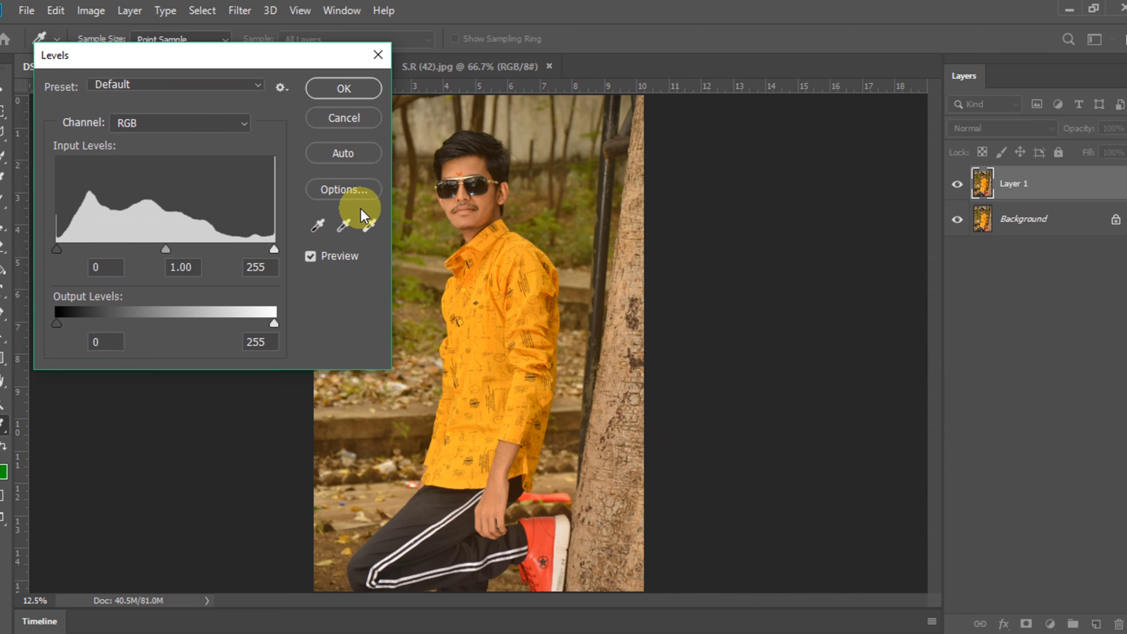
drag(57, 249, 72, 249)
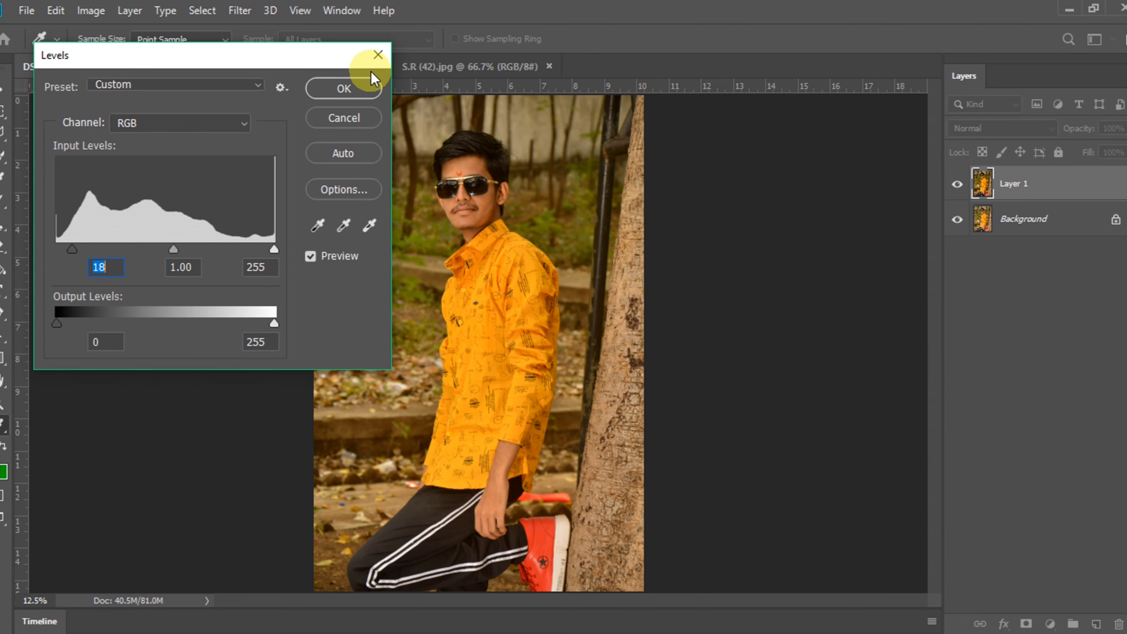
click(335, 97)
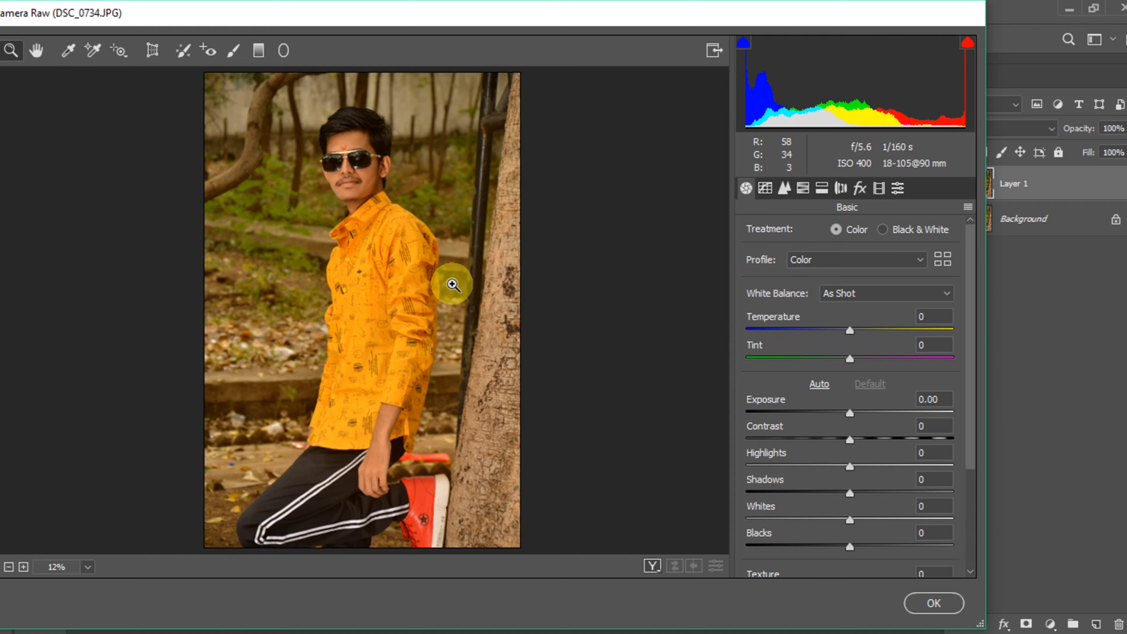
Open the Camera Raw filter on Layer 1 and raise Exposure to +0.45.
key(Escape)
click(240, 10)
click(274, 117)
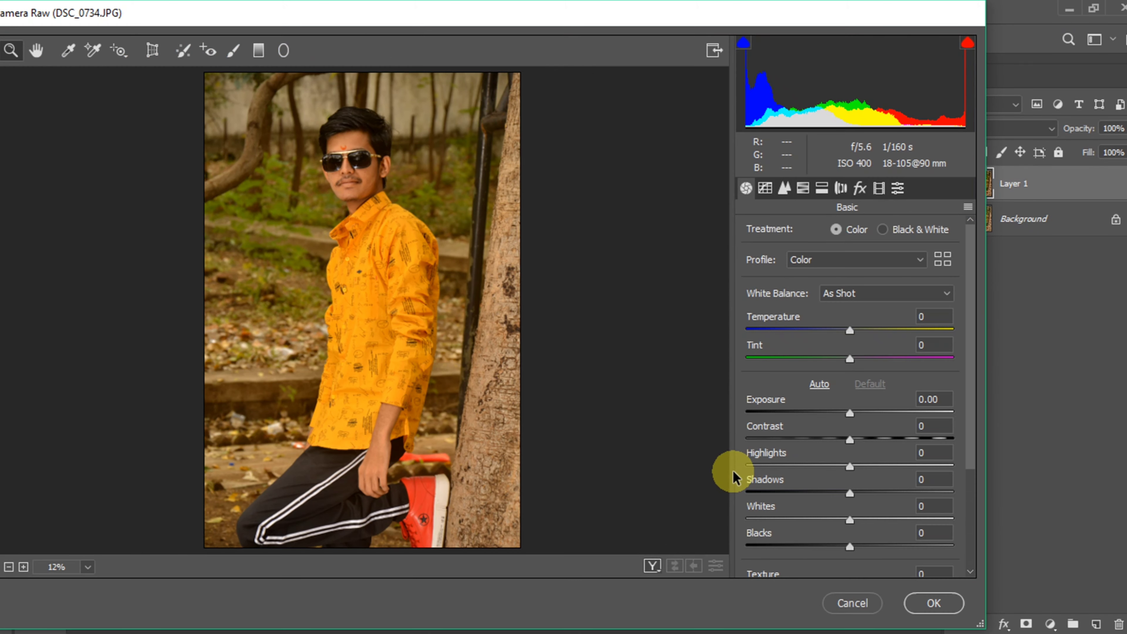
drag(849, 412, 859, 411)
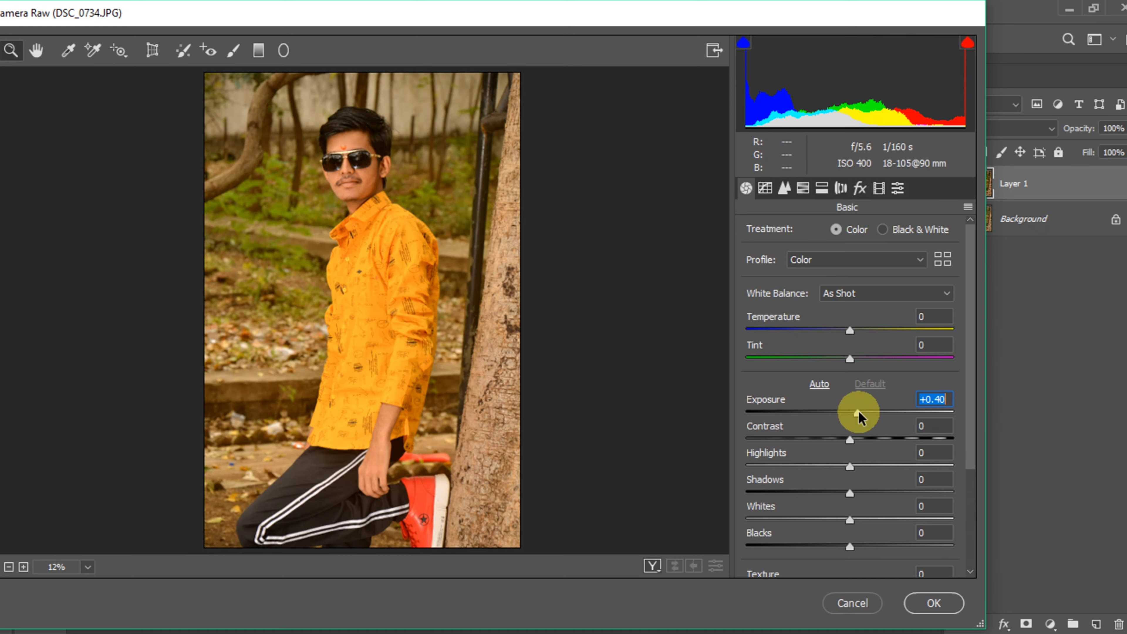
scroll(852, 407, down, 1)
scroll(846, 391, down, 1)
Set Contrast +14, Shadows -54, Highlights -48, Whites +13 and Blacks +11.
drag(841, 356, 863, 356)
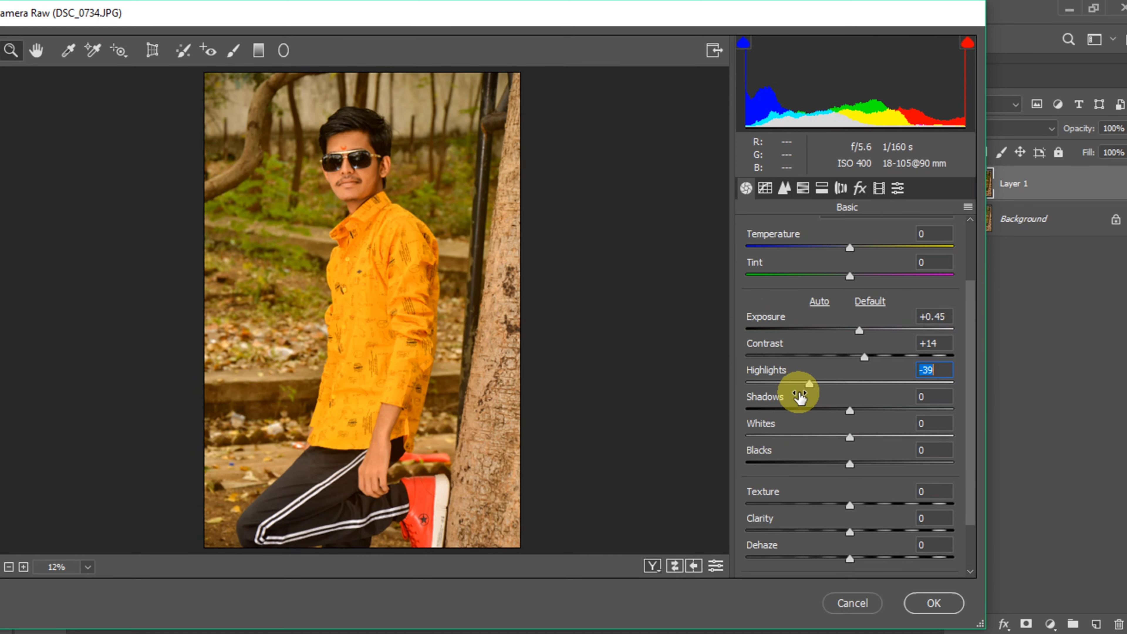
click(796, 408)
click(797, 381)
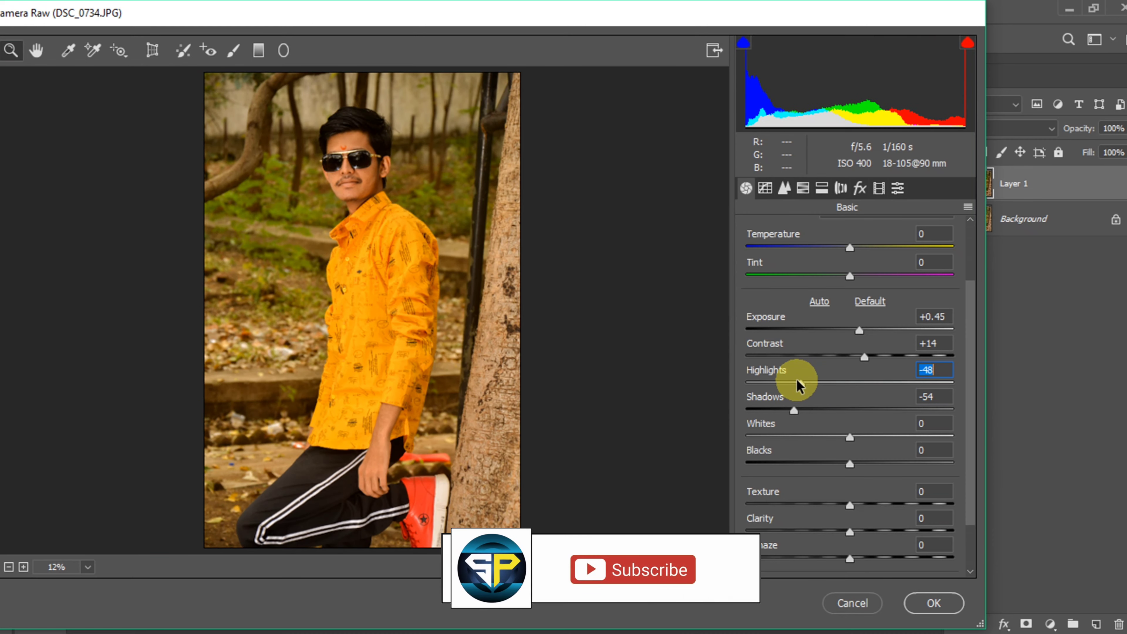
scroll(866, 417, down, 2)
click(863, 374)
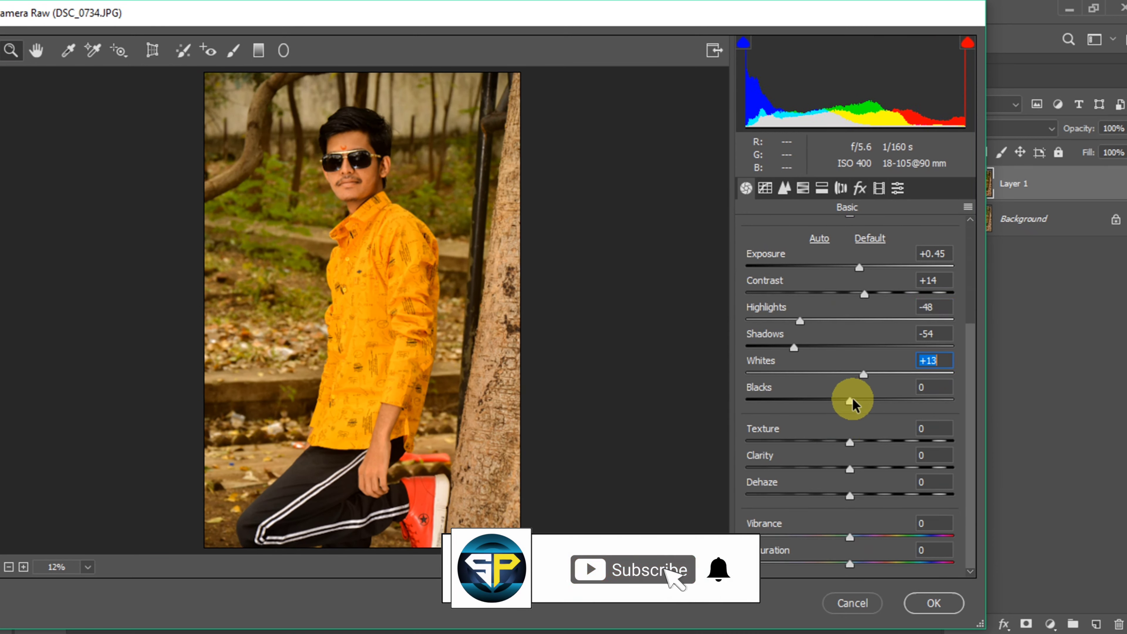
click(861, 400)
Add Vibrance +5 and Saturation +10, then apply the Camera Raw edits.
click(853, 536)
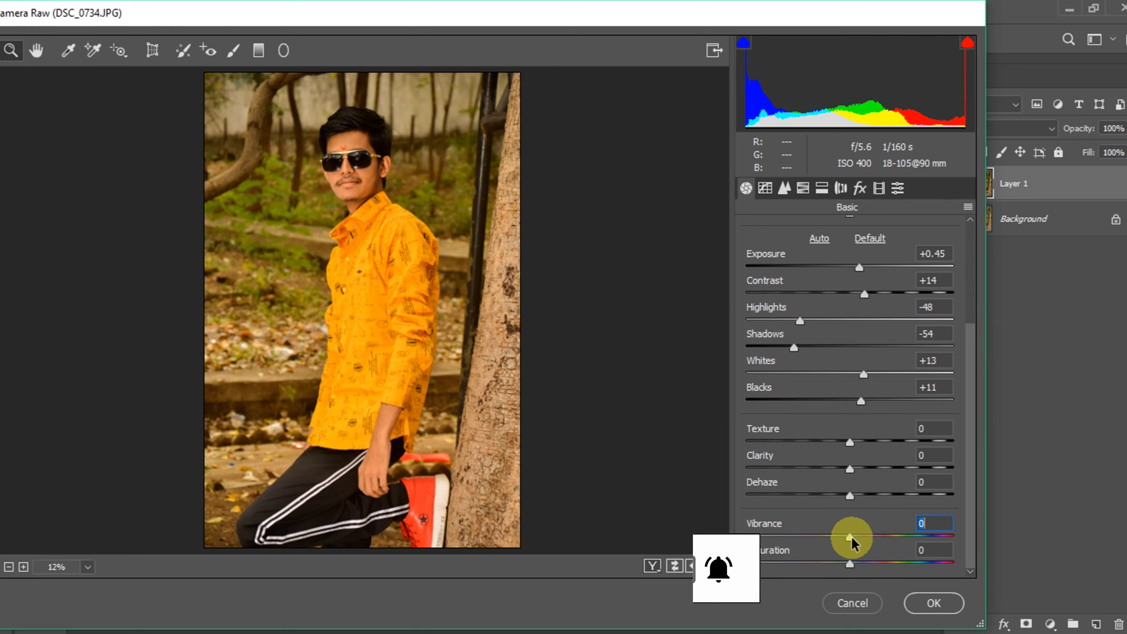
click(861, 563)
click(929, 615)
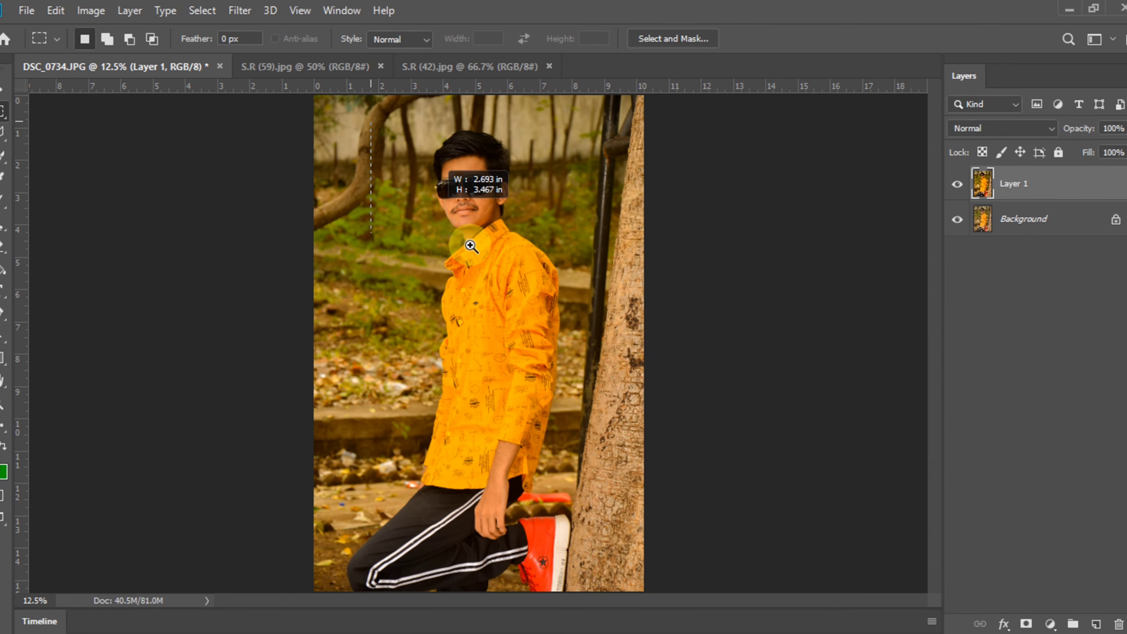
Zoom in on the face, duplicate Layer 1 again, and hide the top copy.
drag(475, 180, 547, 282)
drag(314, 184, 645, 437)
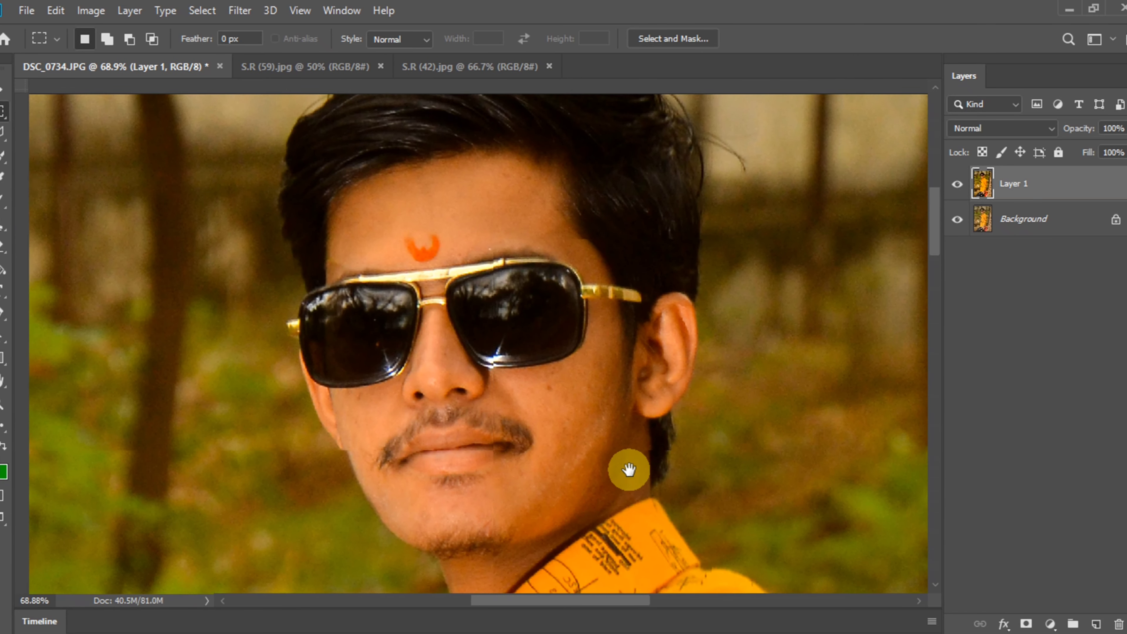
key(ctrl+j)
key(ctrl+j)
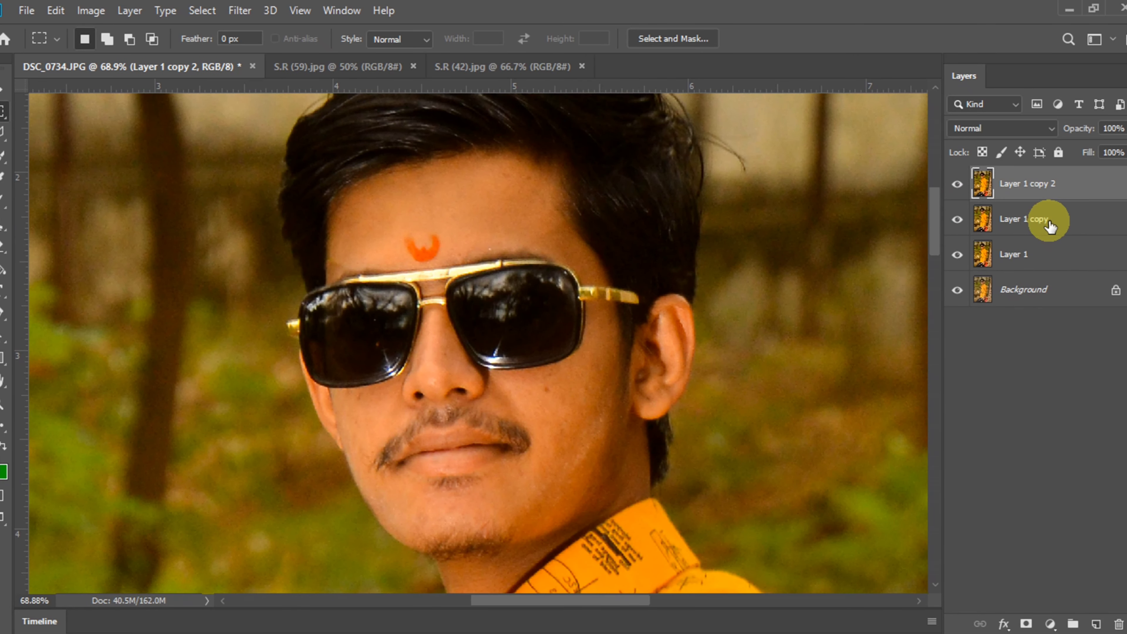
click(958, 184)
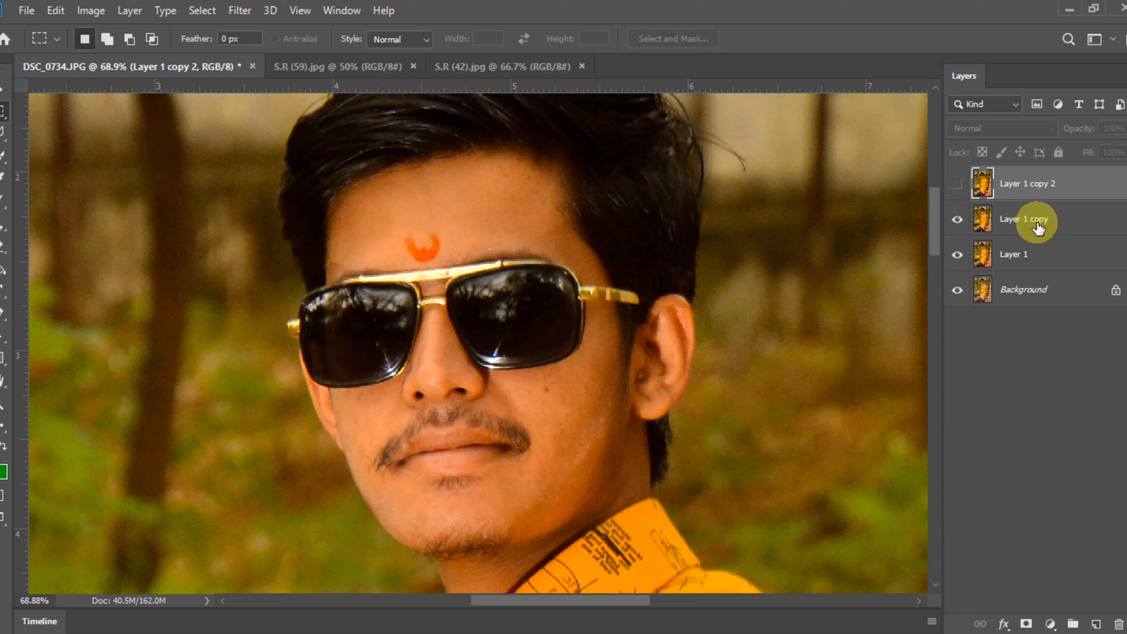
click(1038, 229)
Blur Layer 1 copy with an 8-pixel Gaussian Blur.
click(267, 11)
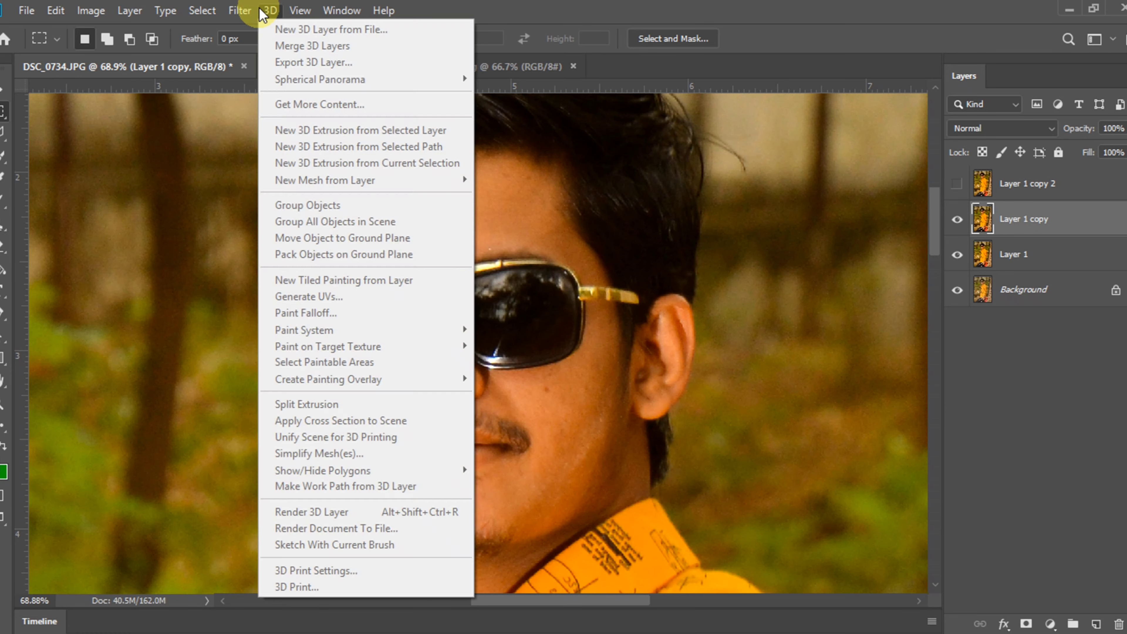
click(510, 270)
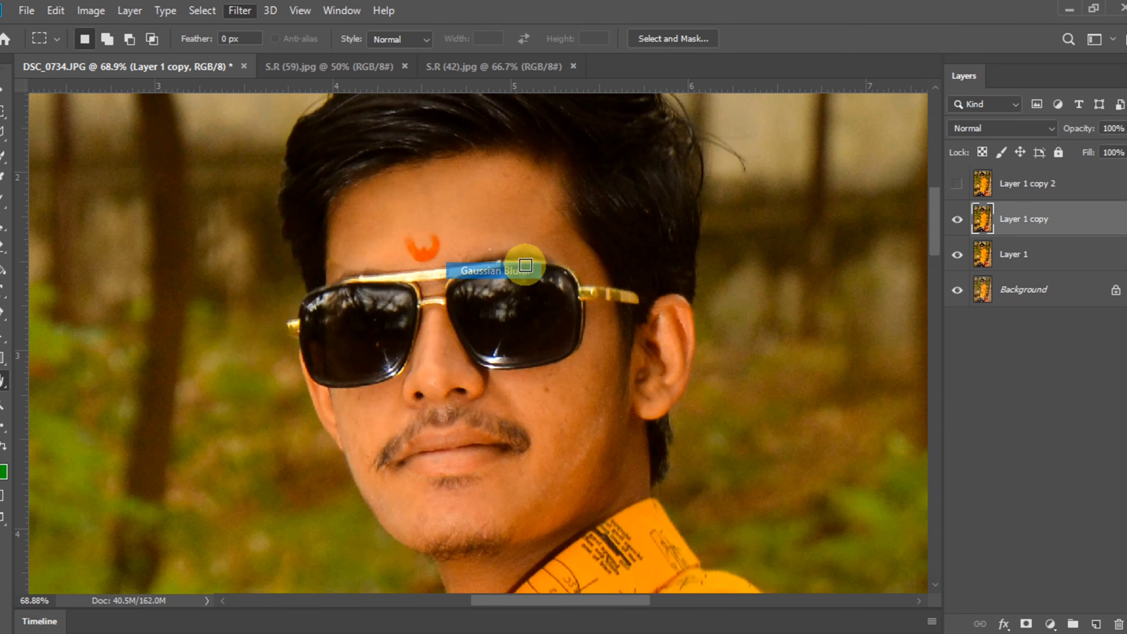
drag(125, 428, 144, 425)
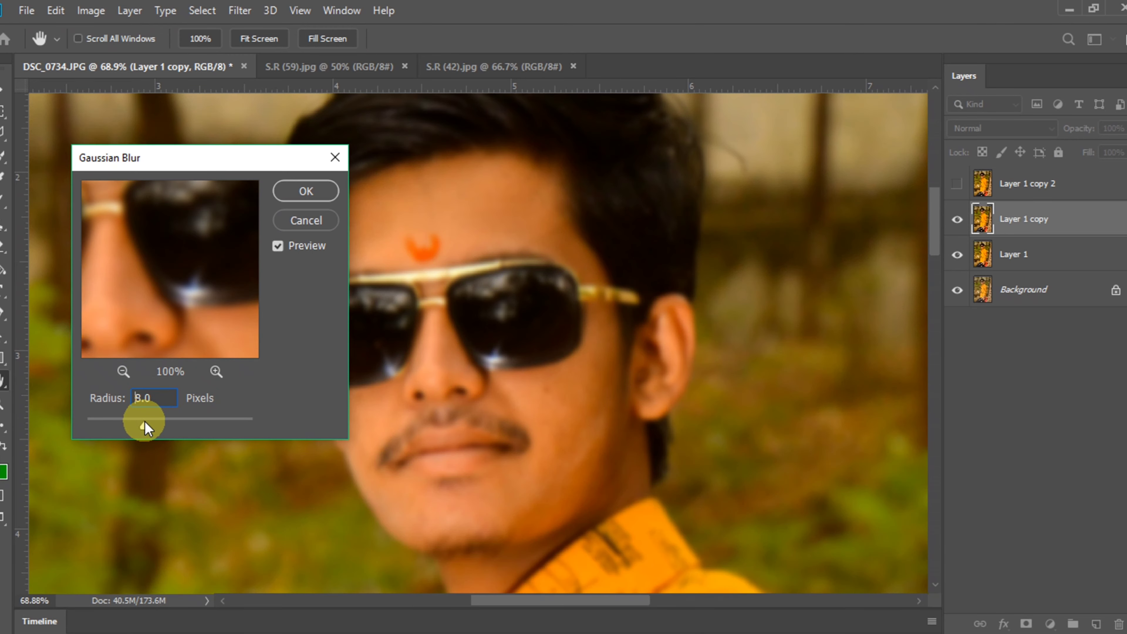
click(310, 191)
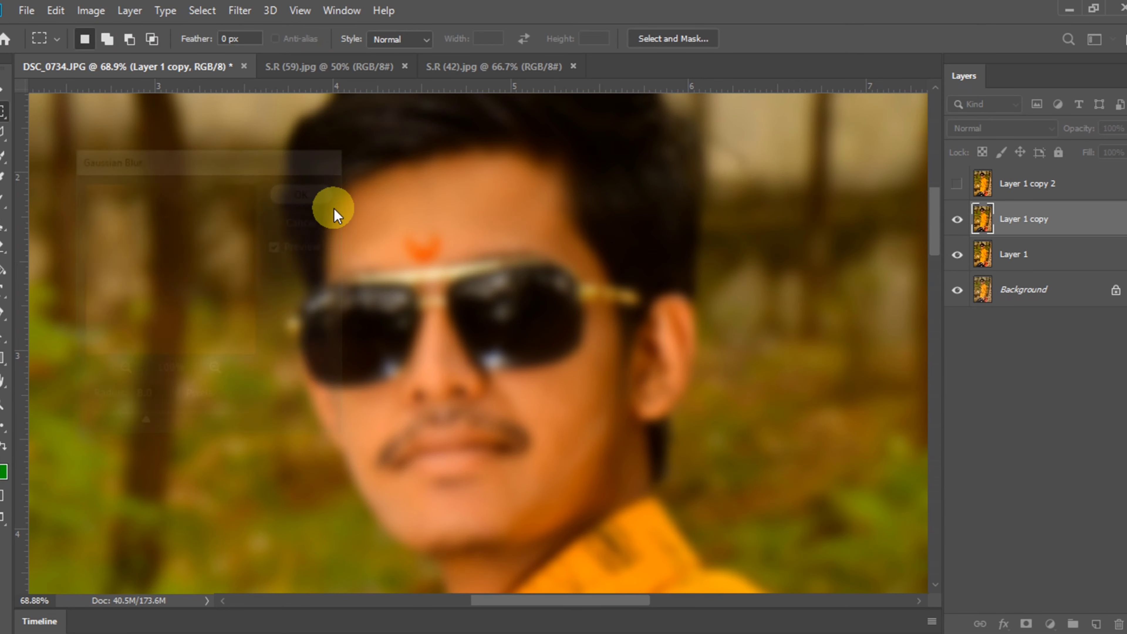
click(1027, 192)
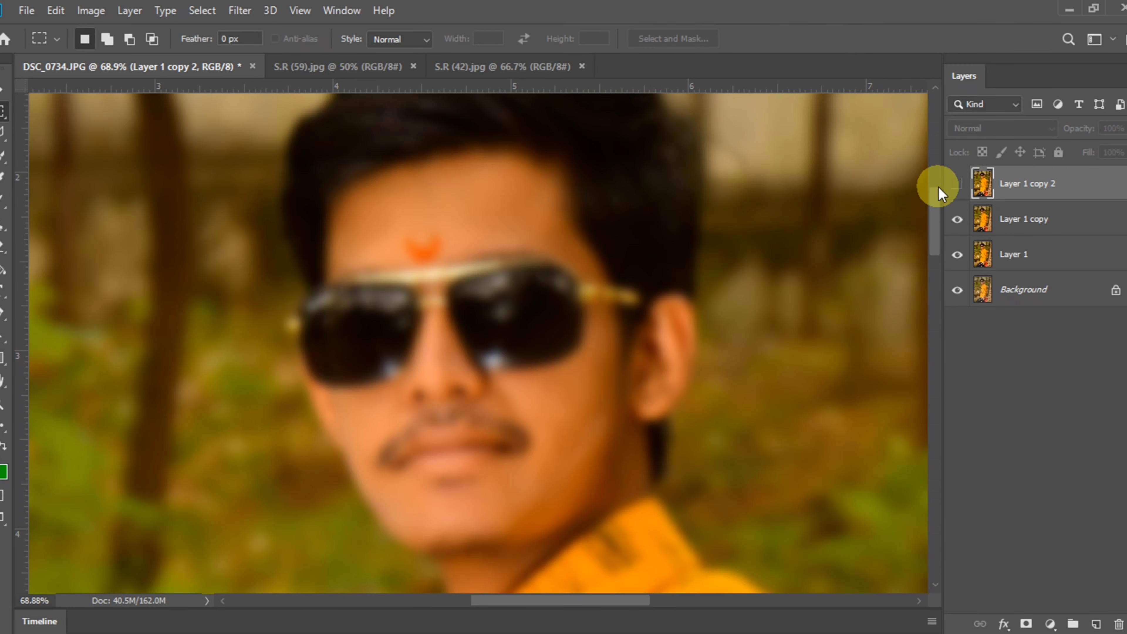
Show Layer 1 copy 2 again and set its blend mode to Vivid Light.
click(958, 183)
click(979, 131)
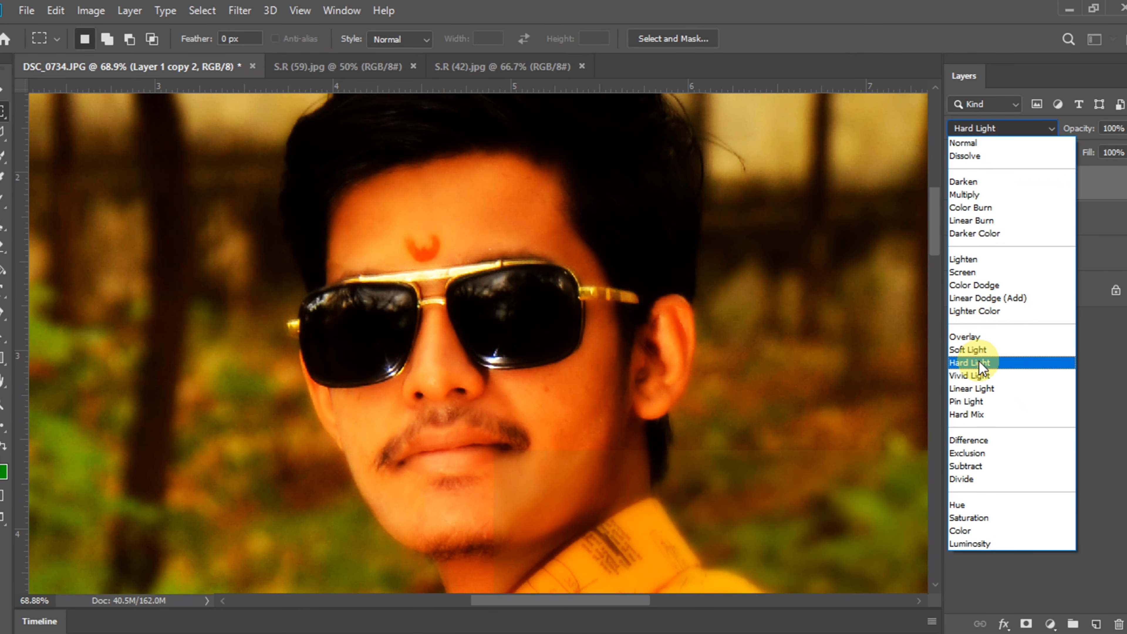
click(968, 377)
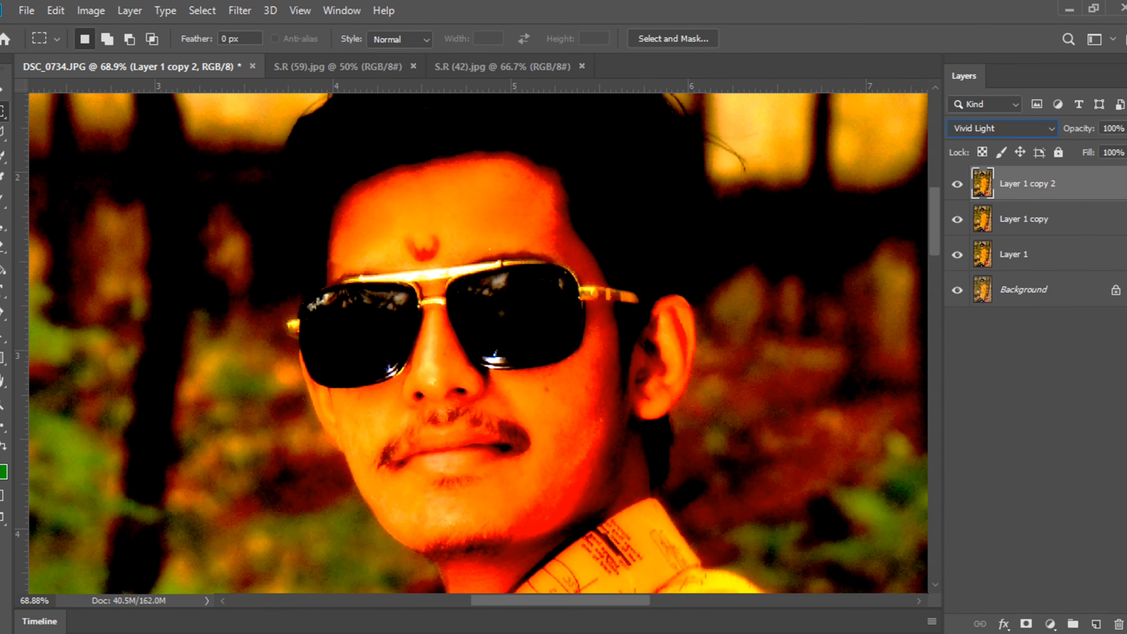
Apply a High Pass filter with a 4.0-pixel radius to the top copy.
click(270, 10)
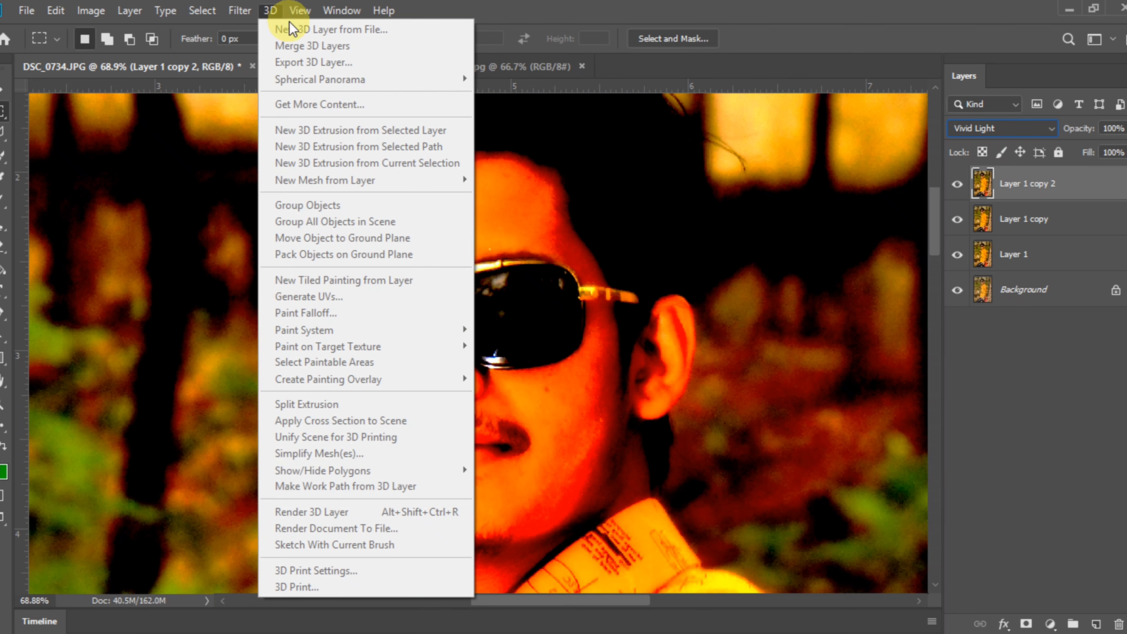
mouse_move(253, 353)
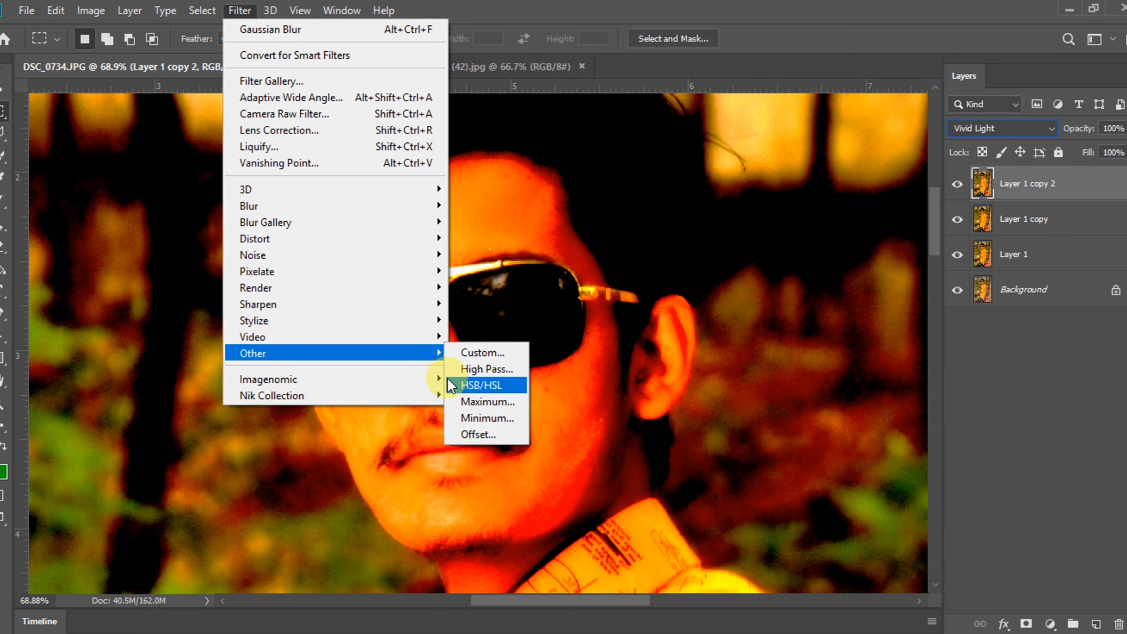
click(475, 370)
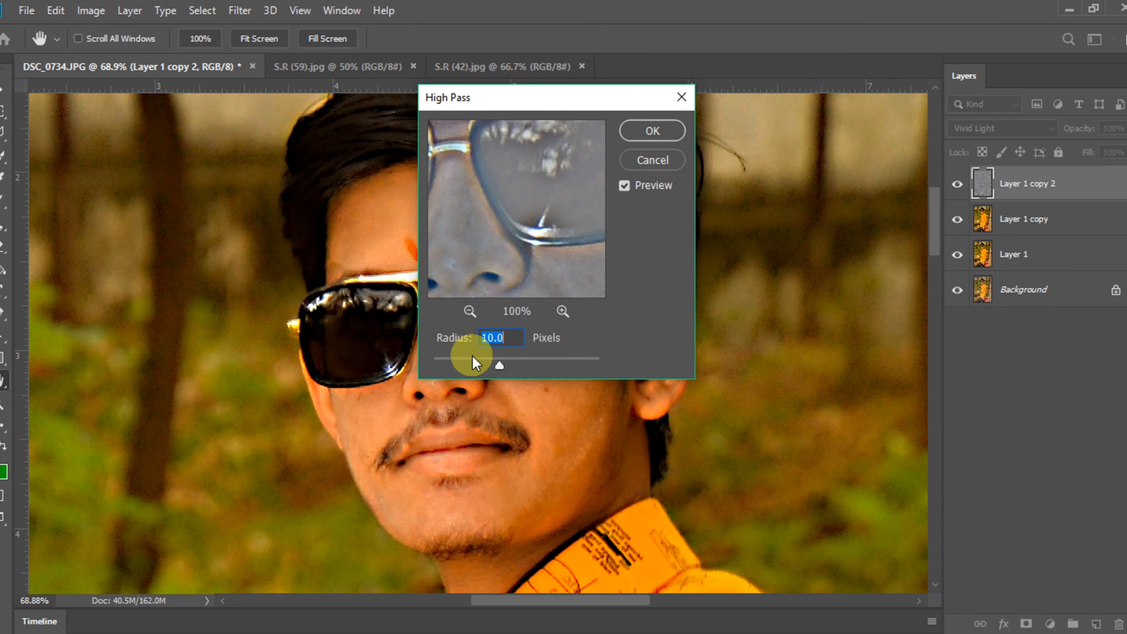
mouse_move(488, 367)
mouse_down()
mouse_move(449, 368)
mouse_move(464, 368)
mouse_up()
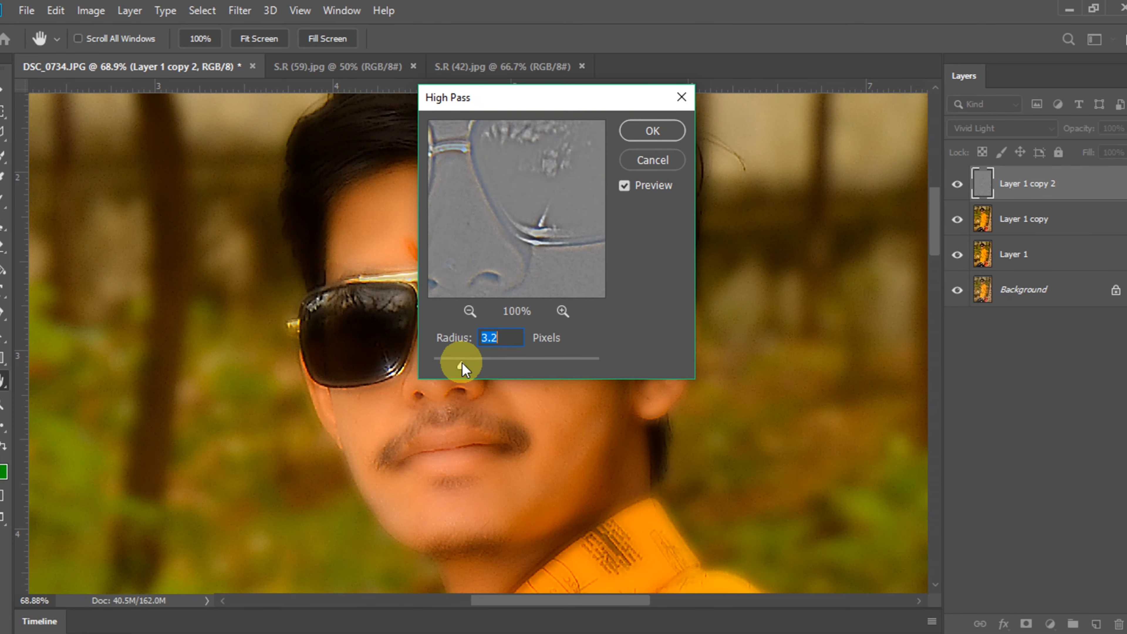
click(650, 131)
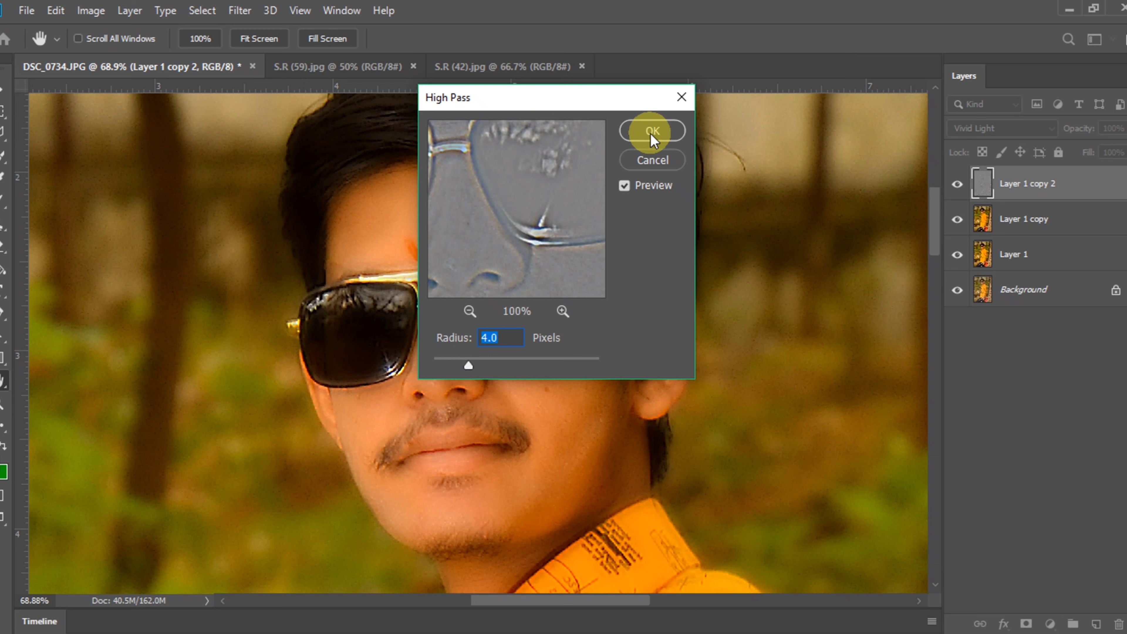
Switch to the Brush tool with a Soft Round preset.
click(5, 202)
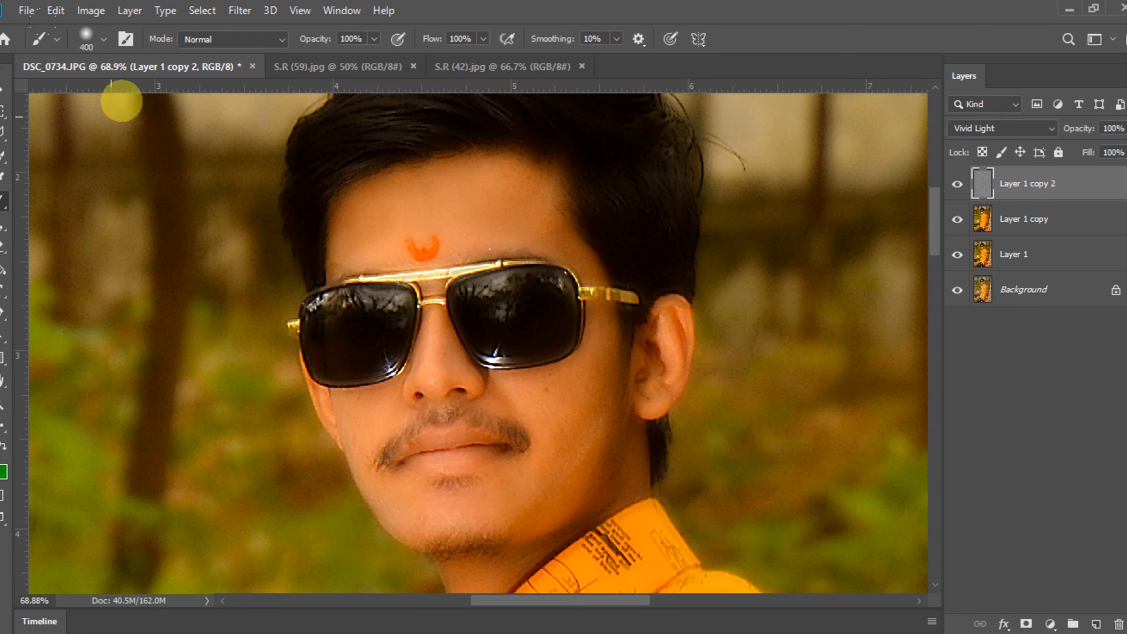
click(90, 44)
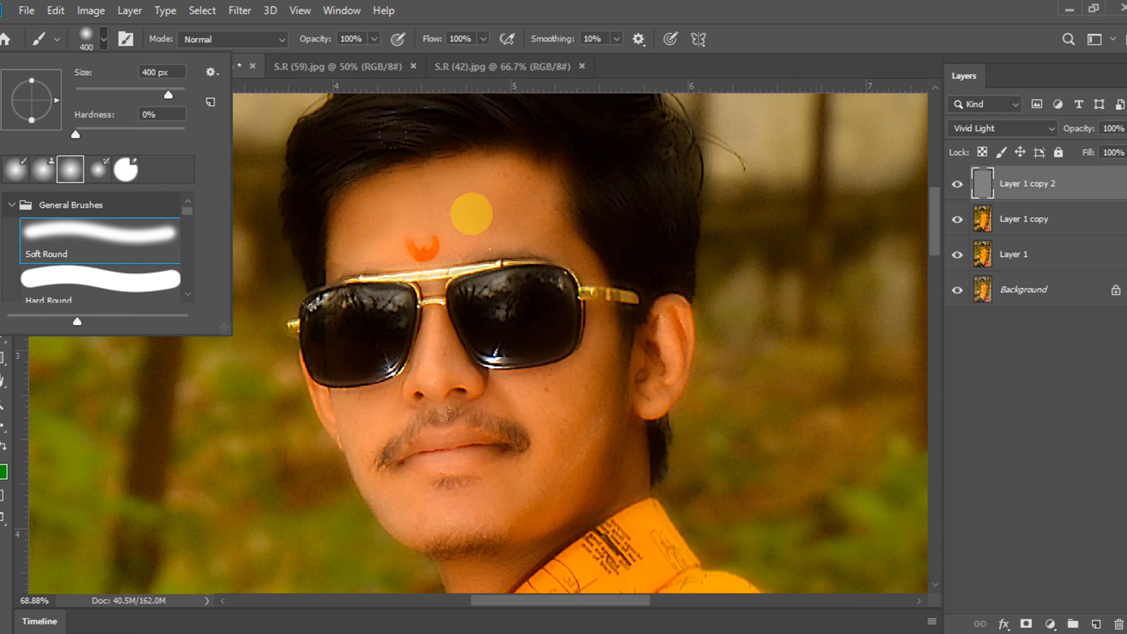
click(503, 174)
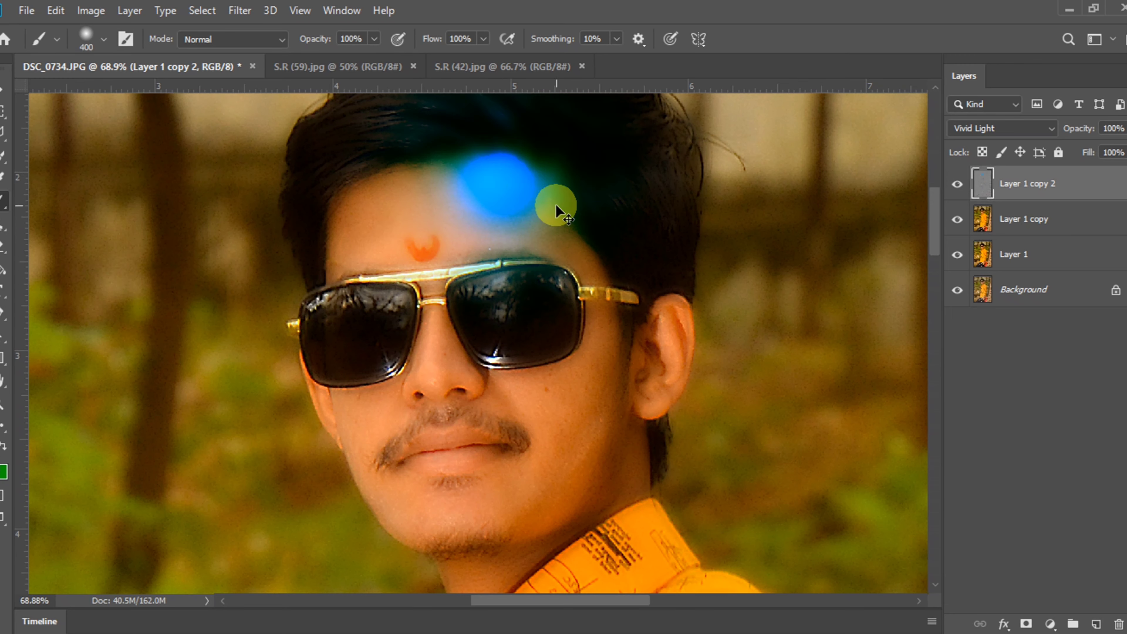
Select both copy layers and clip them onto Layer 1 with Create Clipping Mask.
ctrl+click(1047, 227)
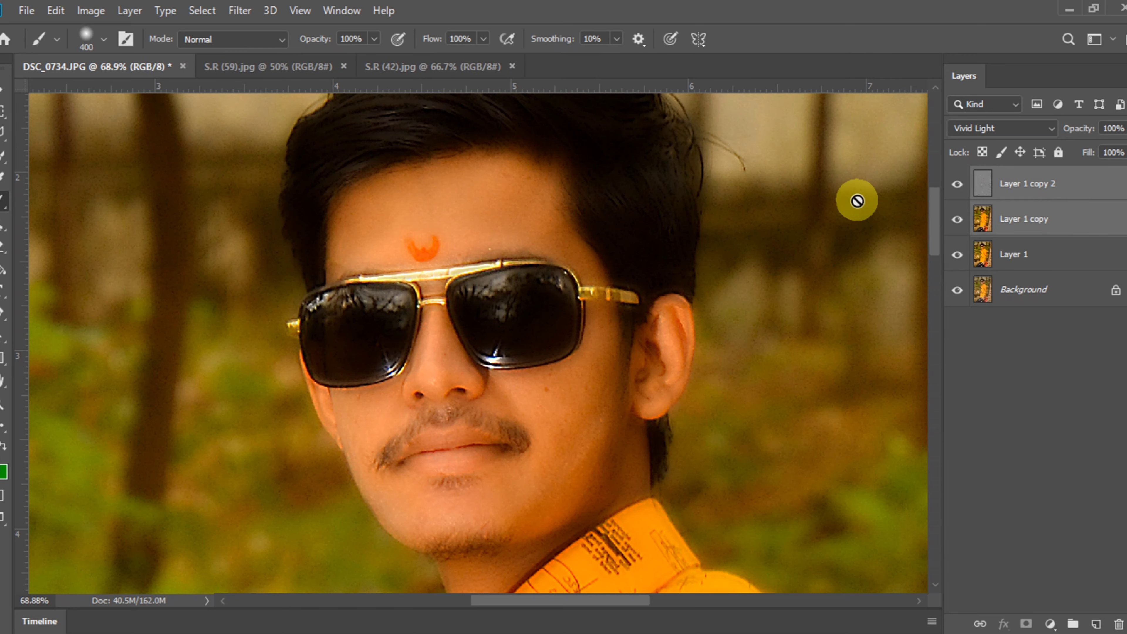
click(130, 10)
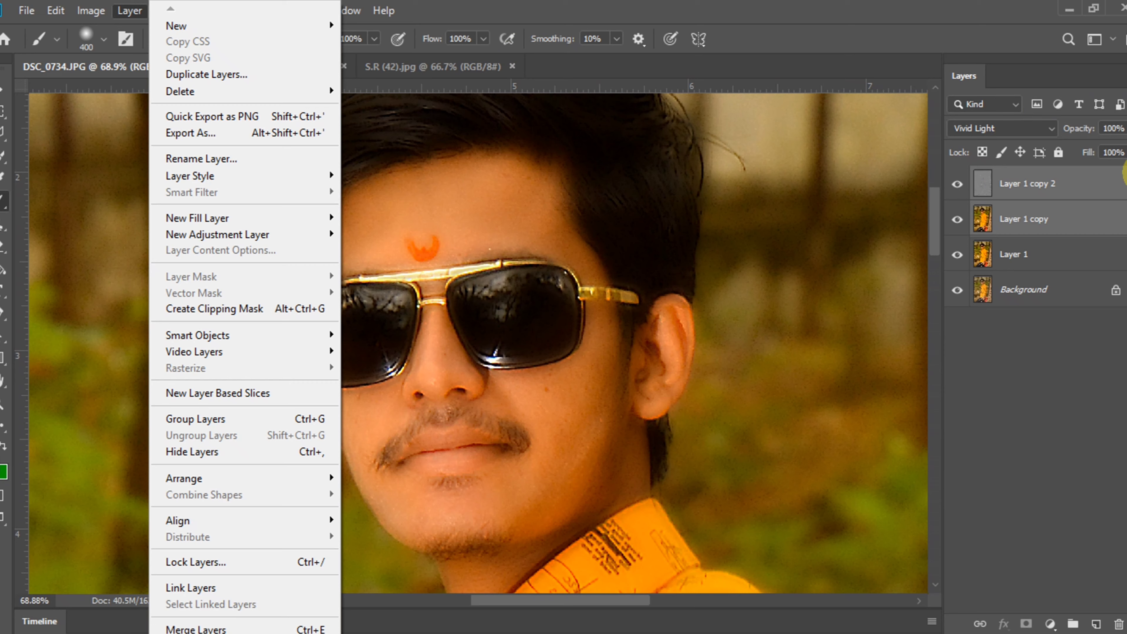
click(1122, 75)
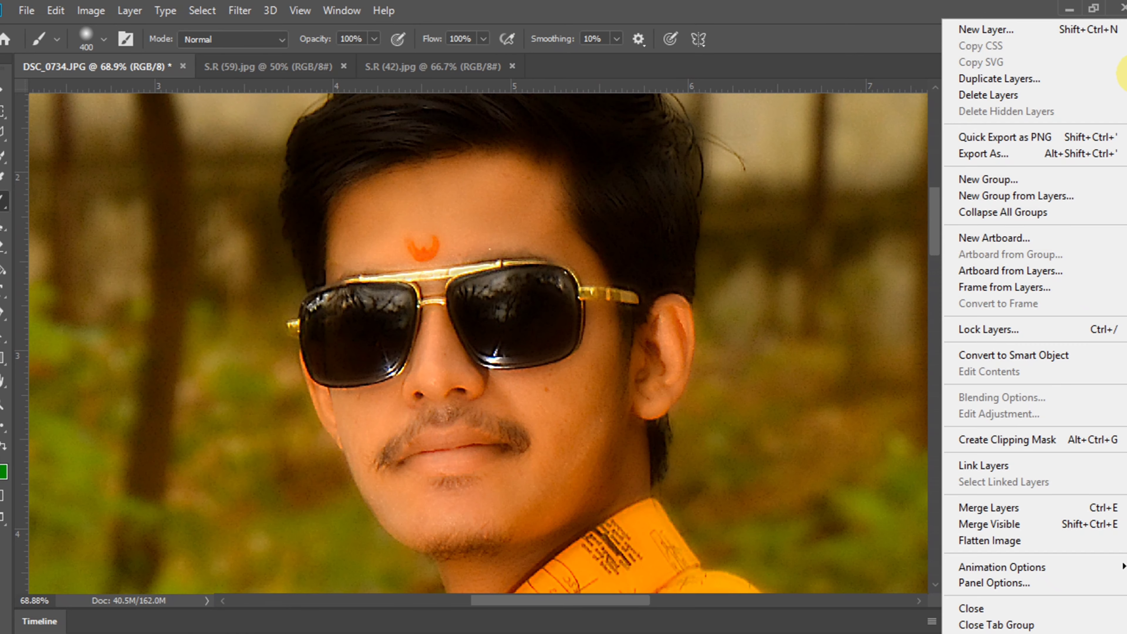
click(1030, 438)
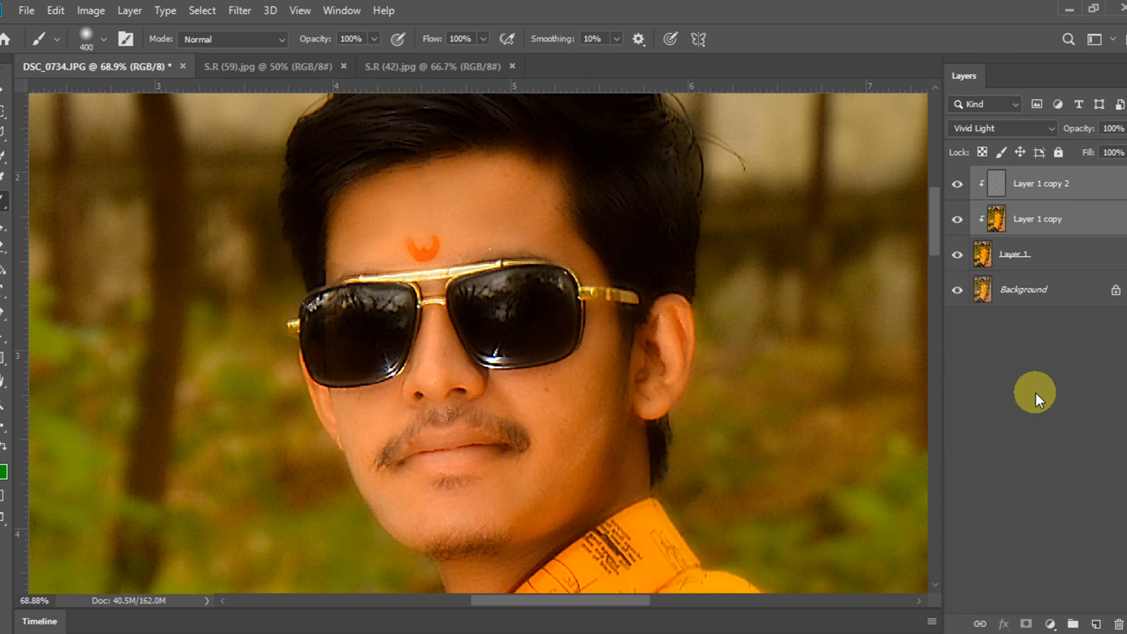
shift+click(1052, 260)
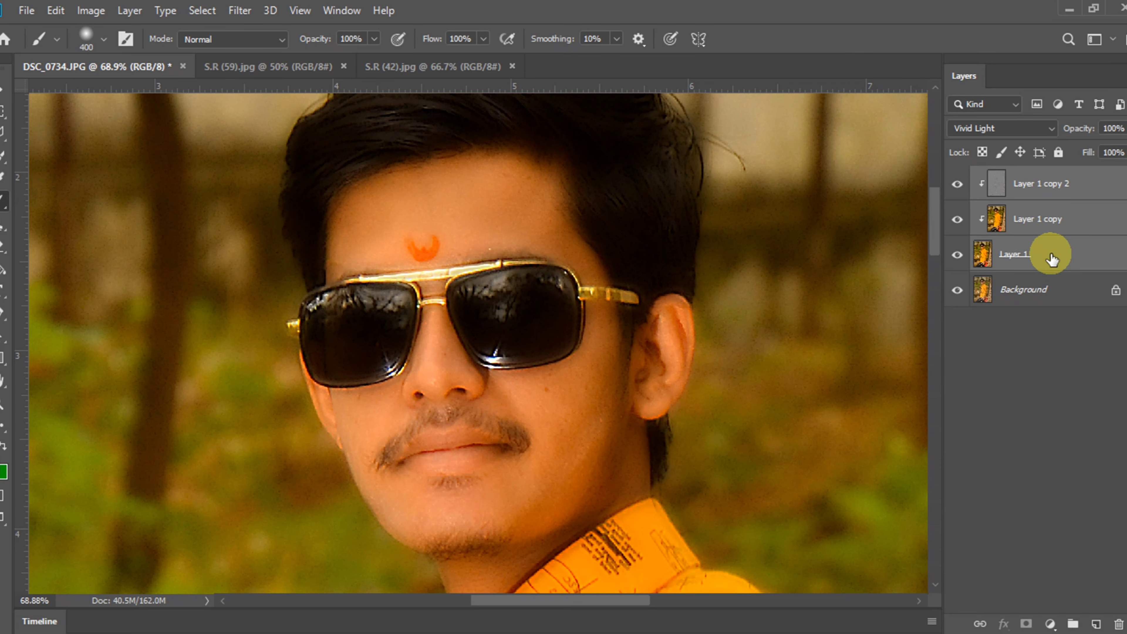
click(1058, 228)
shift+click(1056, 189)
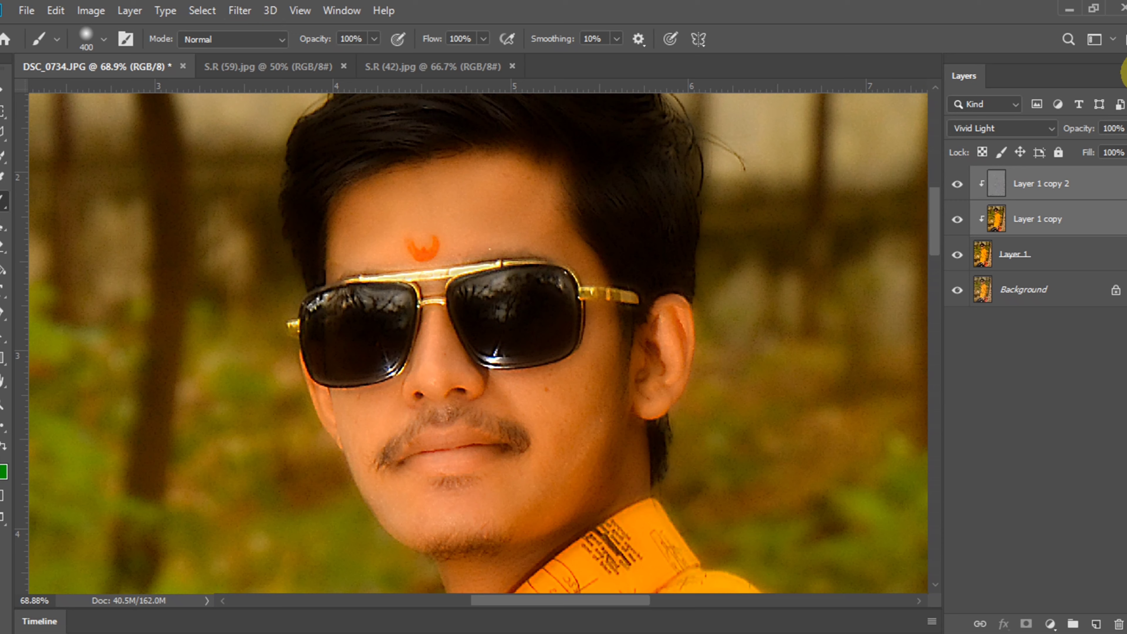
click(91, 11)
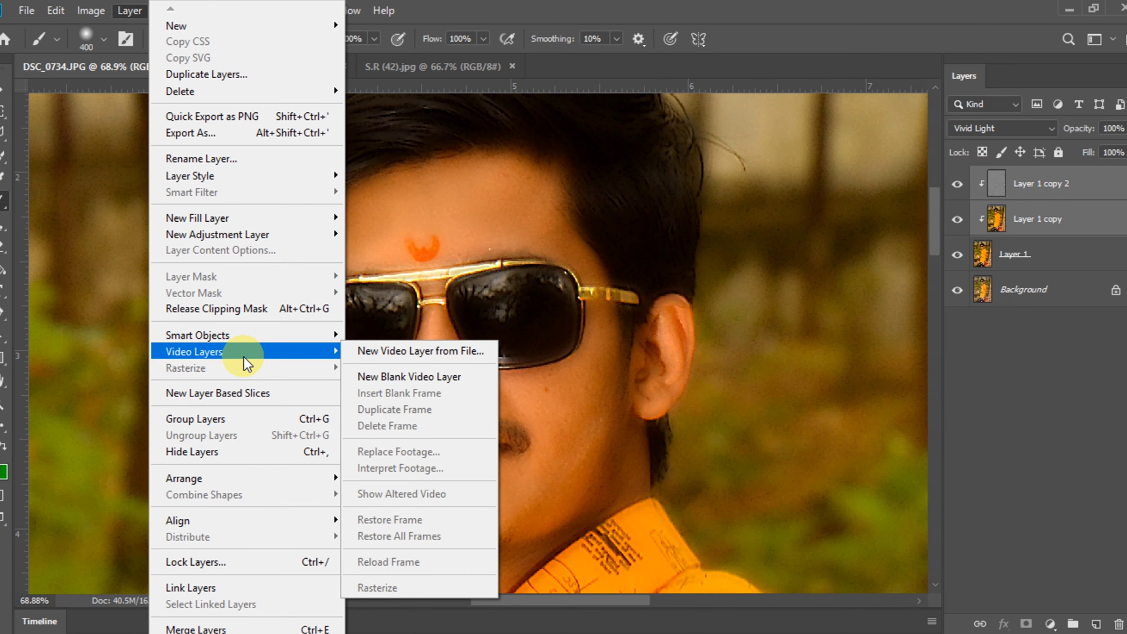
Group the two clipped copies and give the group a black hiding mask, brush size 300.
click(252, 419)
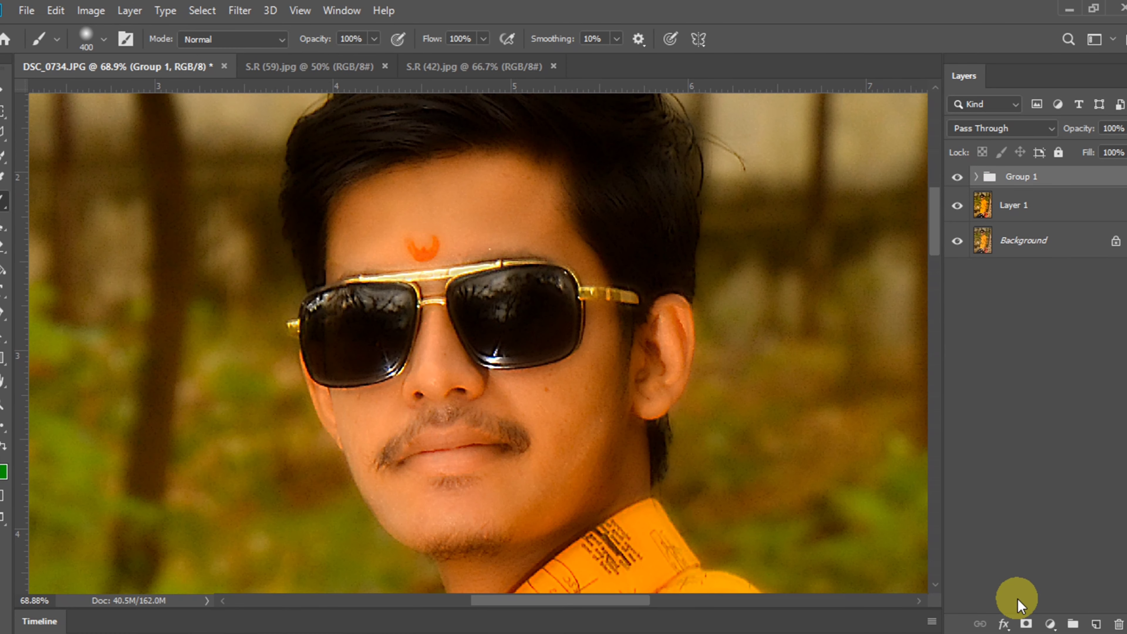
alt+click(1029, 624)
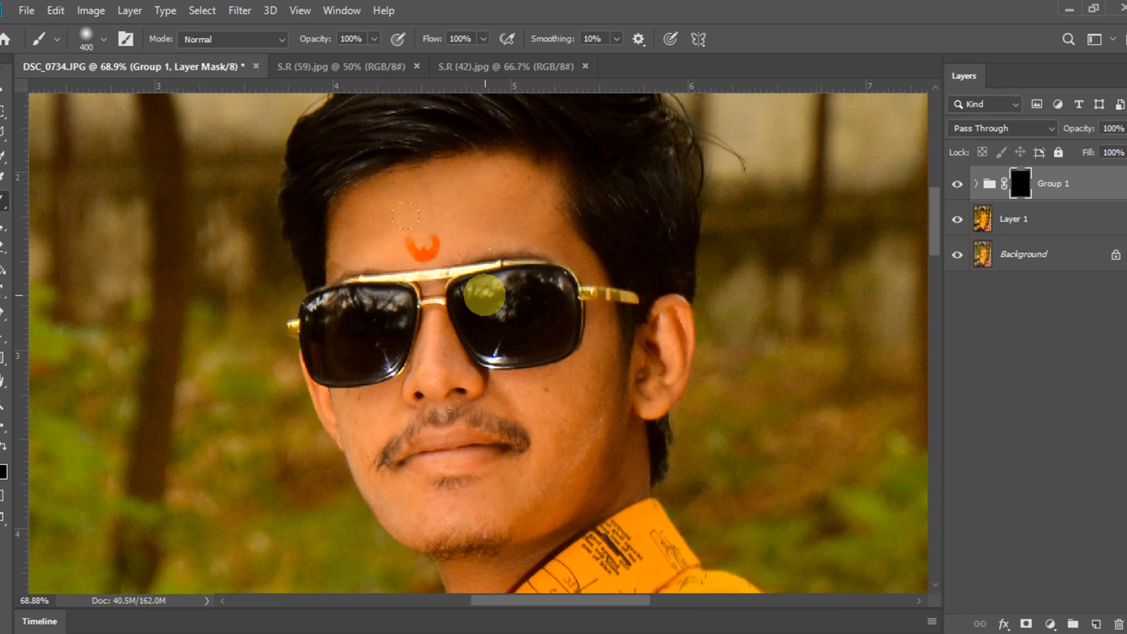
key(bracketleft)
Paint the glow back in over the forehead, cheek and chin on the mask.
drag(476, 212, 427, 198)
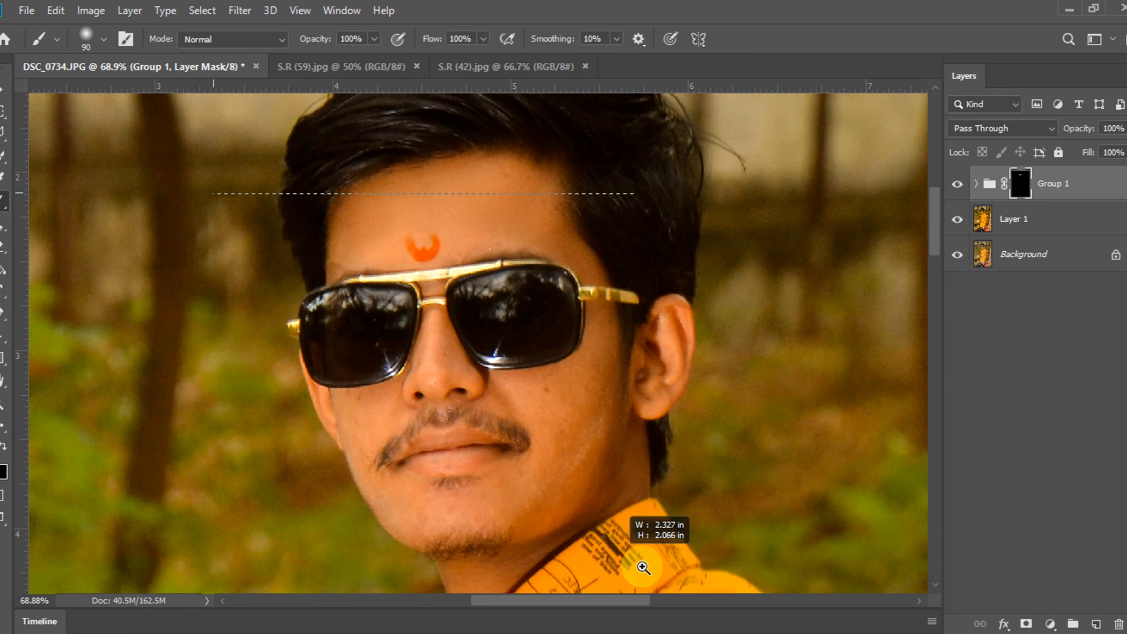
drag(227, 189, 642, 559)
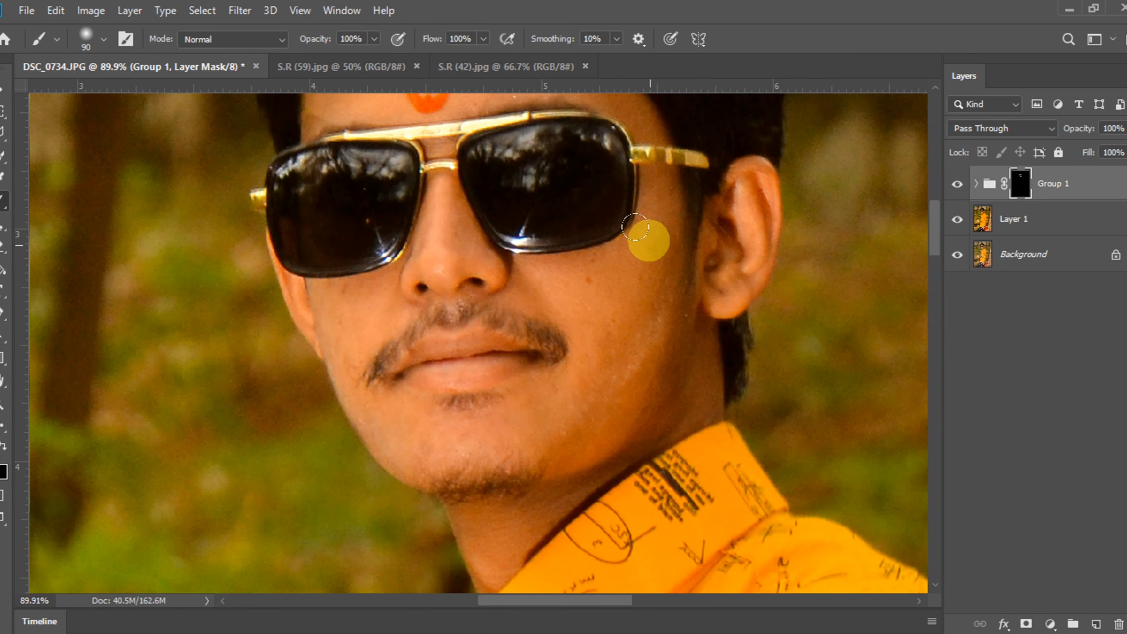
drag(563, 410, 584, 399)
scroll(577, 413, up, 2)
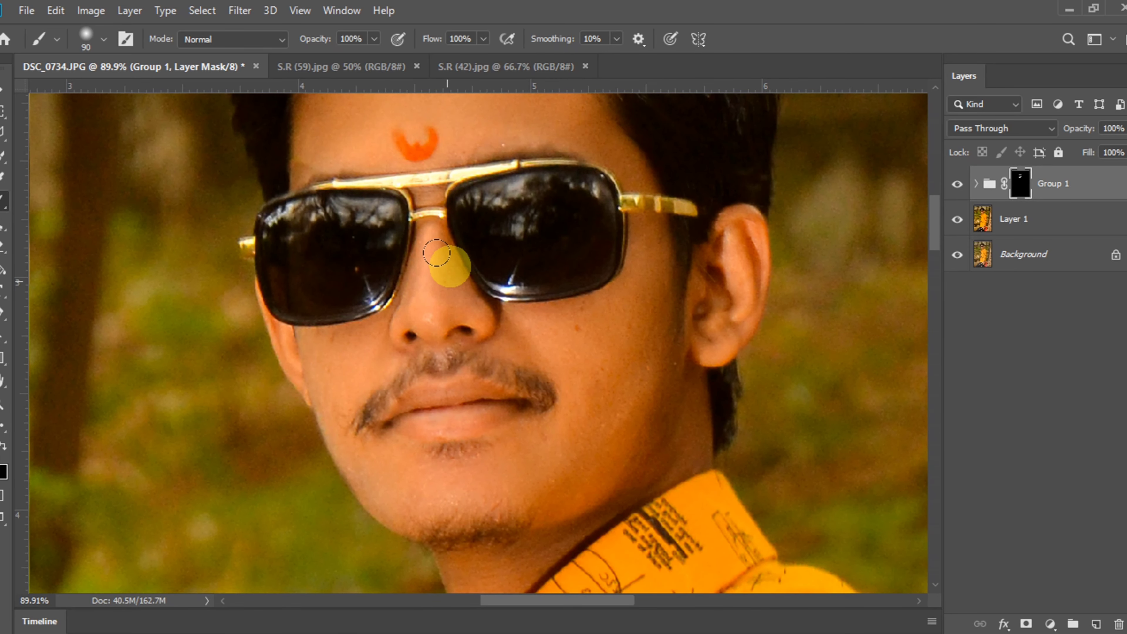
mouse_move(539, 345)
mouse_down()
mouse_move(460, 325)
mouse_move(551, 282)
mouse_up()
click(1043, 129)
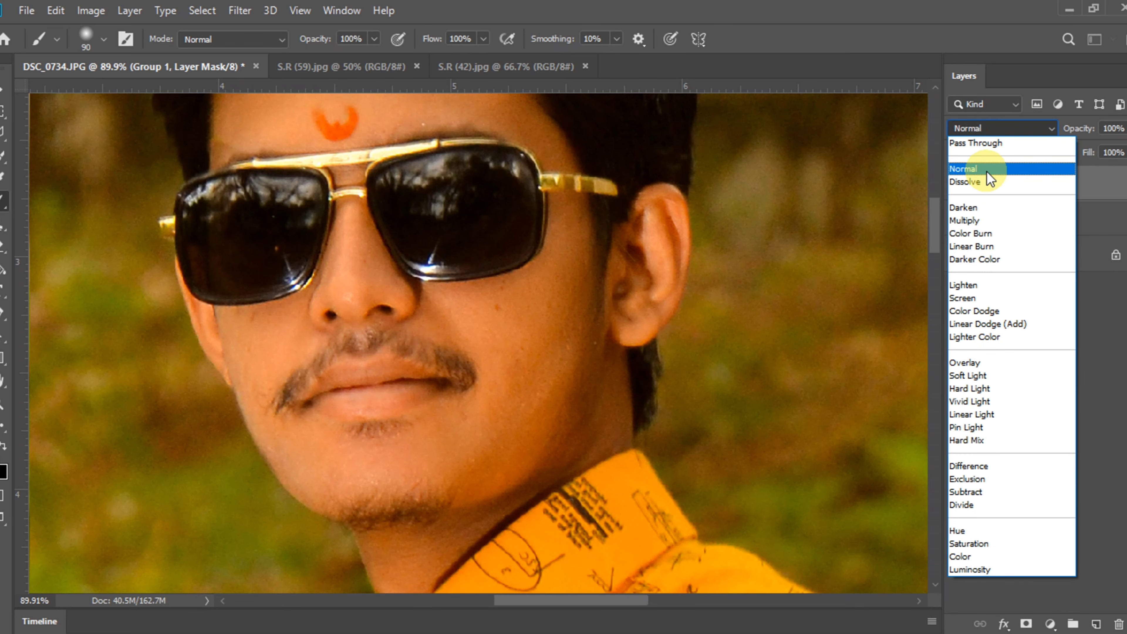
Set Group 1 to Normal blending and merge it with Layer 1, then fit the photo on screen.
click(994, 169)
drag(467, 308, 533, 420)
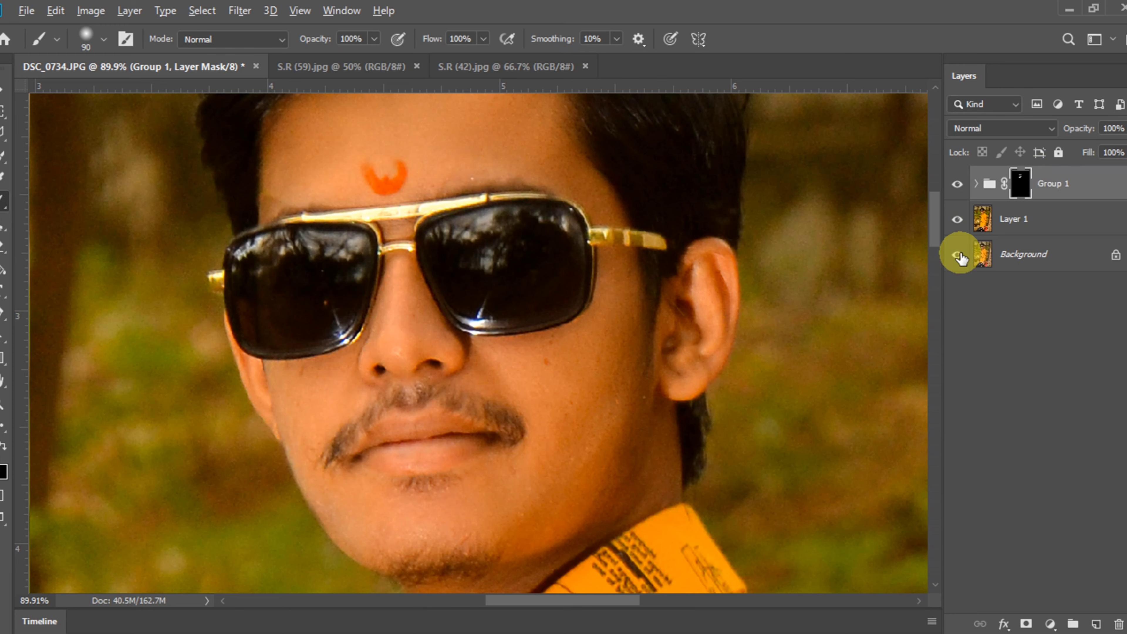
click(958, 195)
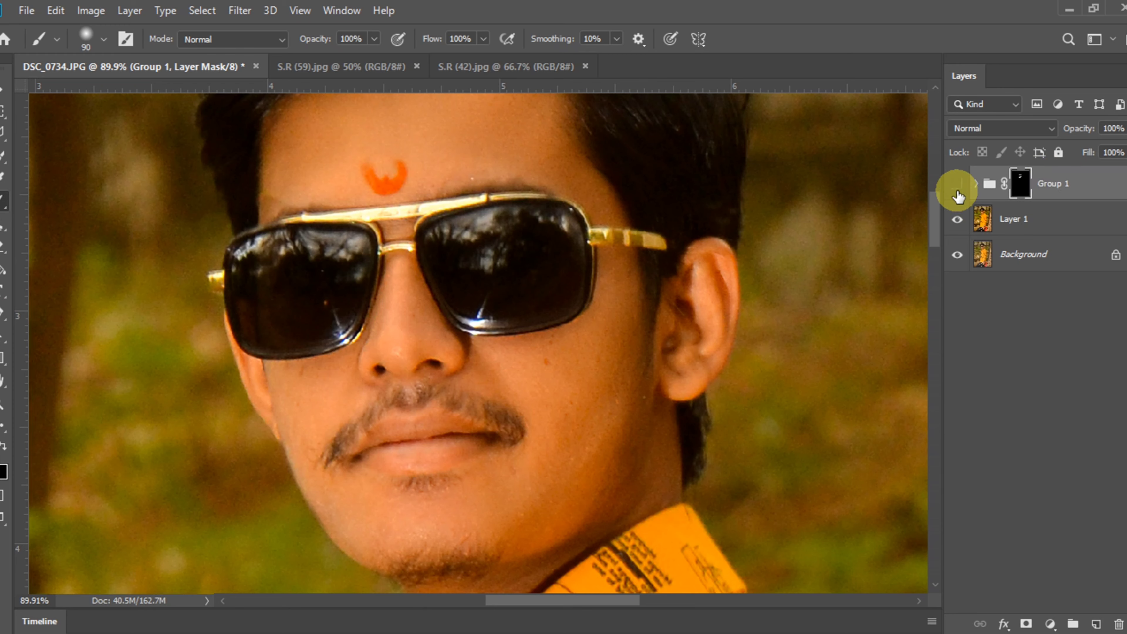
shift+click(1006, 220)
key(ctrl+e)
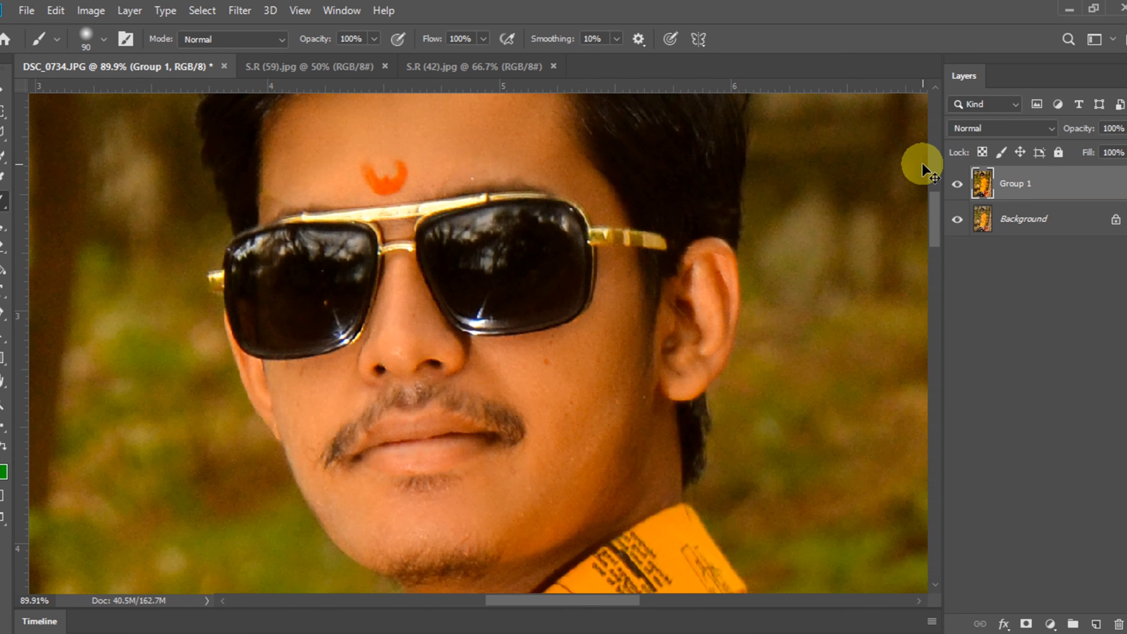
key(ctrl+0)
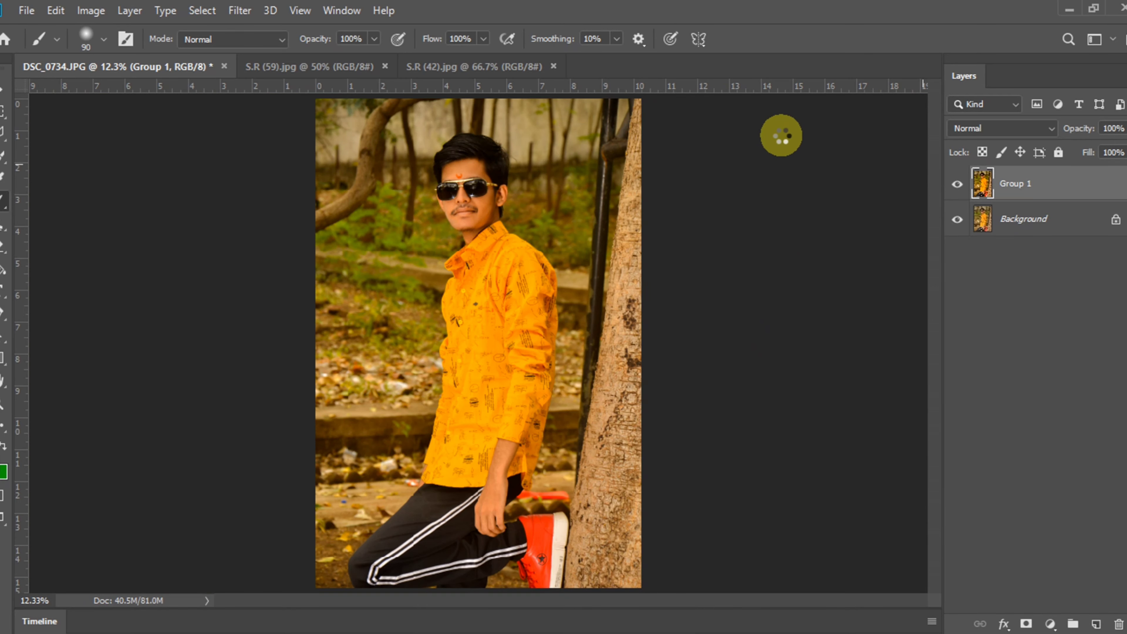
Open the Camera Raw filter on the merged layer and go to its Effects vignette settings.
key(shift+ctrl+a)
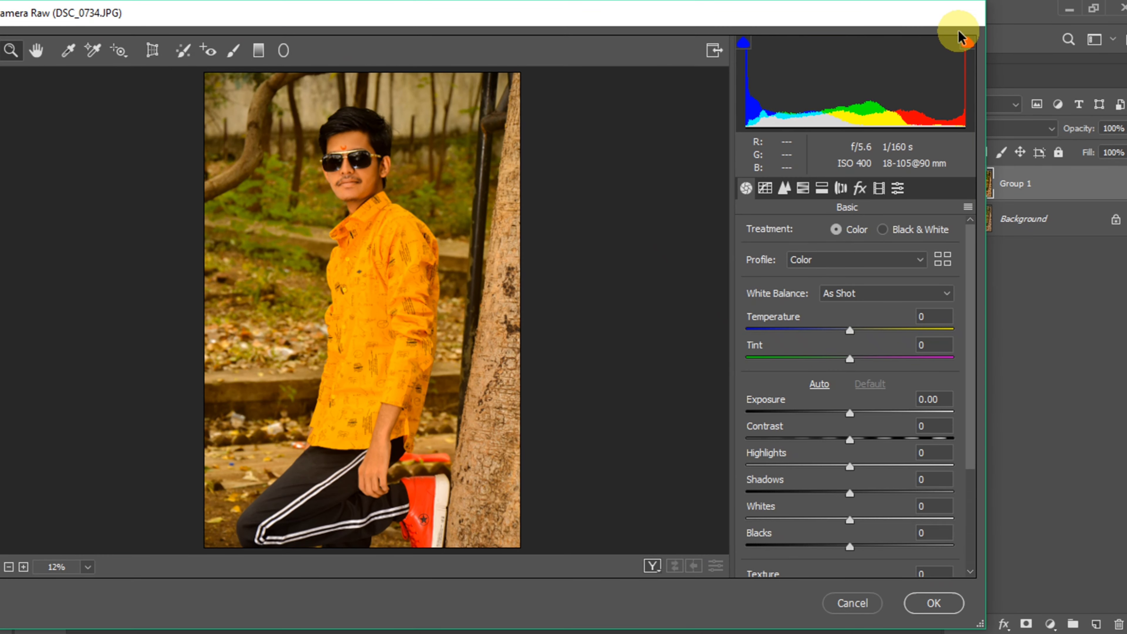
click(857, 603)
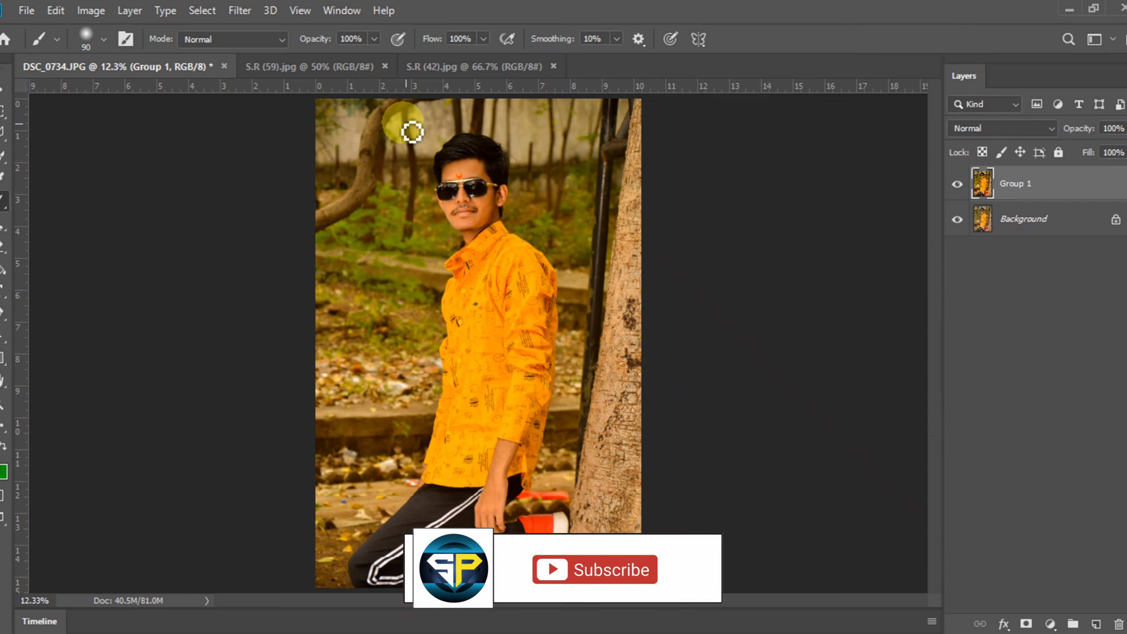
click(237, 10)
mouse_move(245, 190)
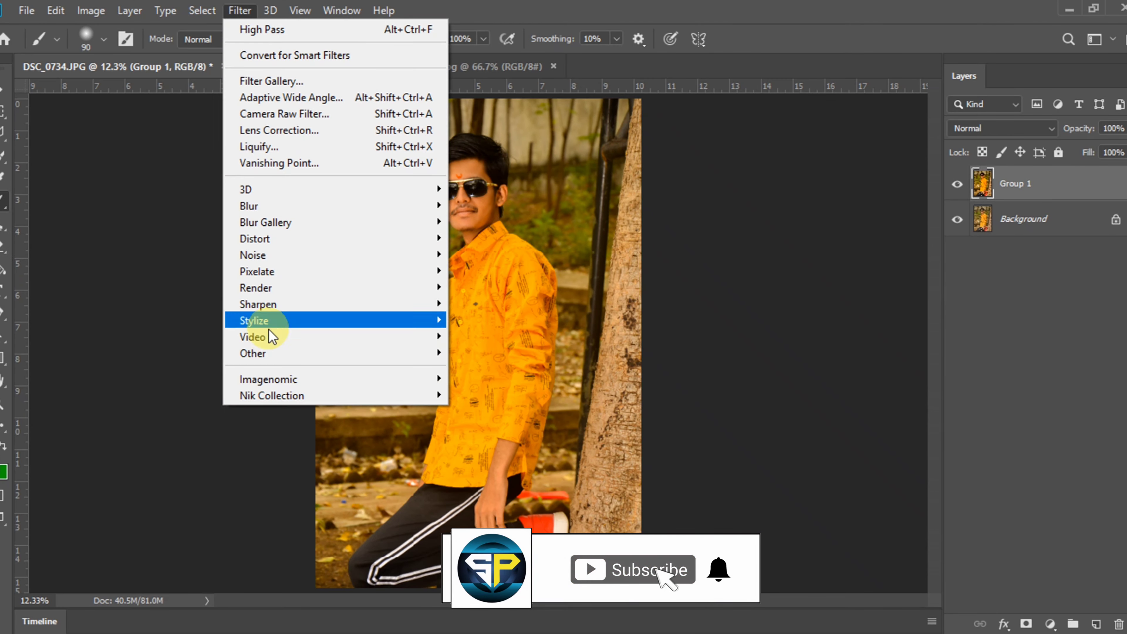
click(289, 110)
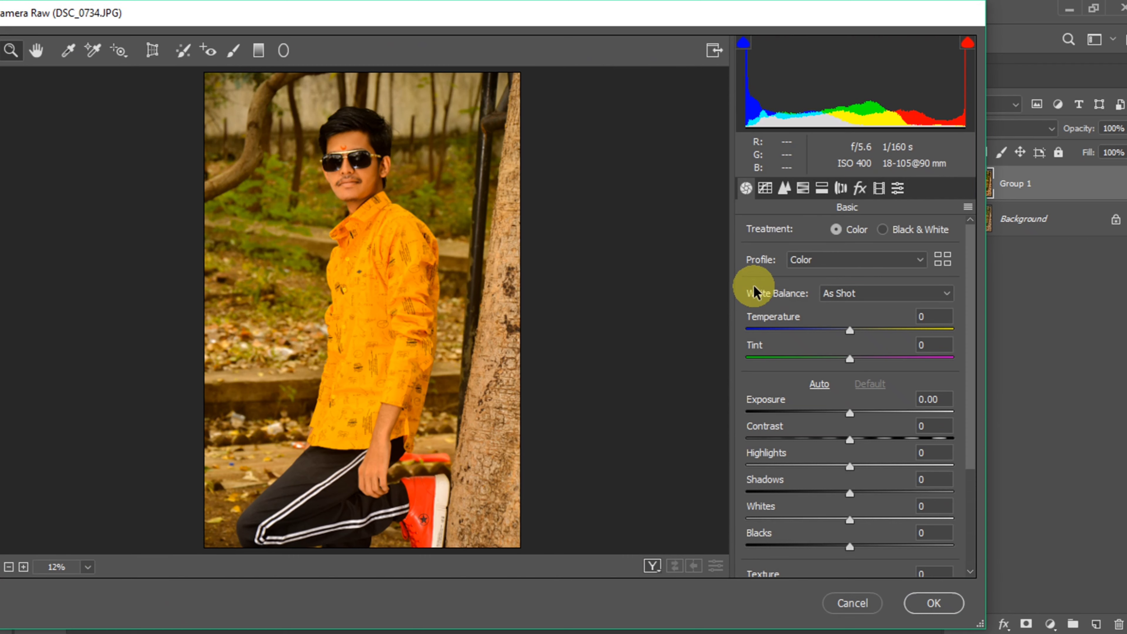
click(842, 189)
click(860, 189)
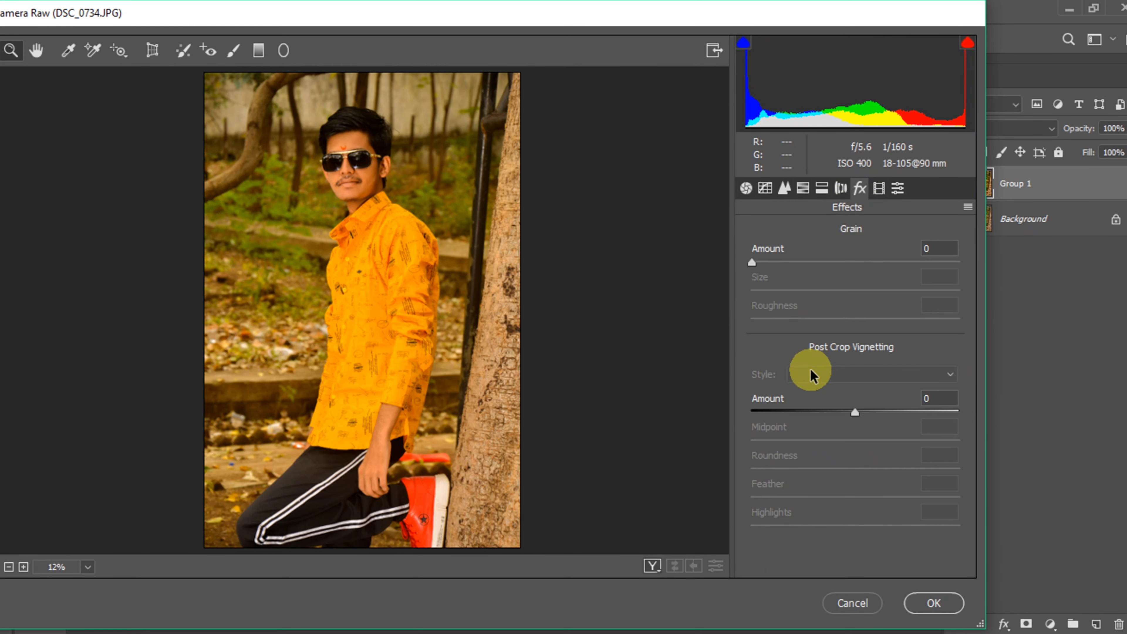
click(828, 411)
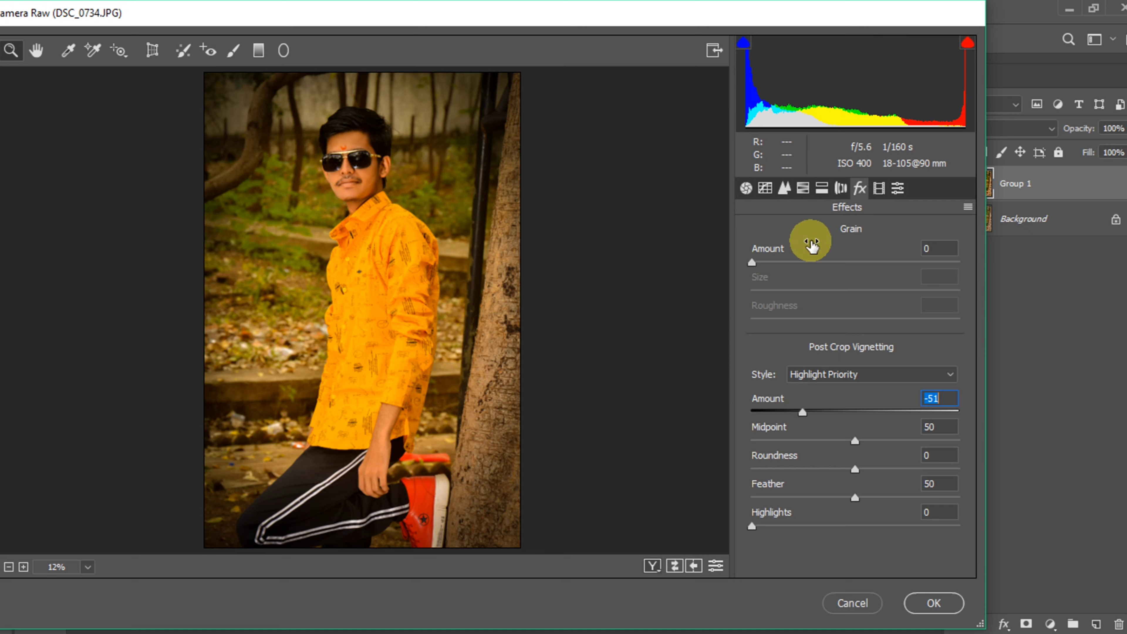
Set Yellows saturation -81, Greens -98 and Post Crop Vignetting -57, then apply.
click(803, 189)
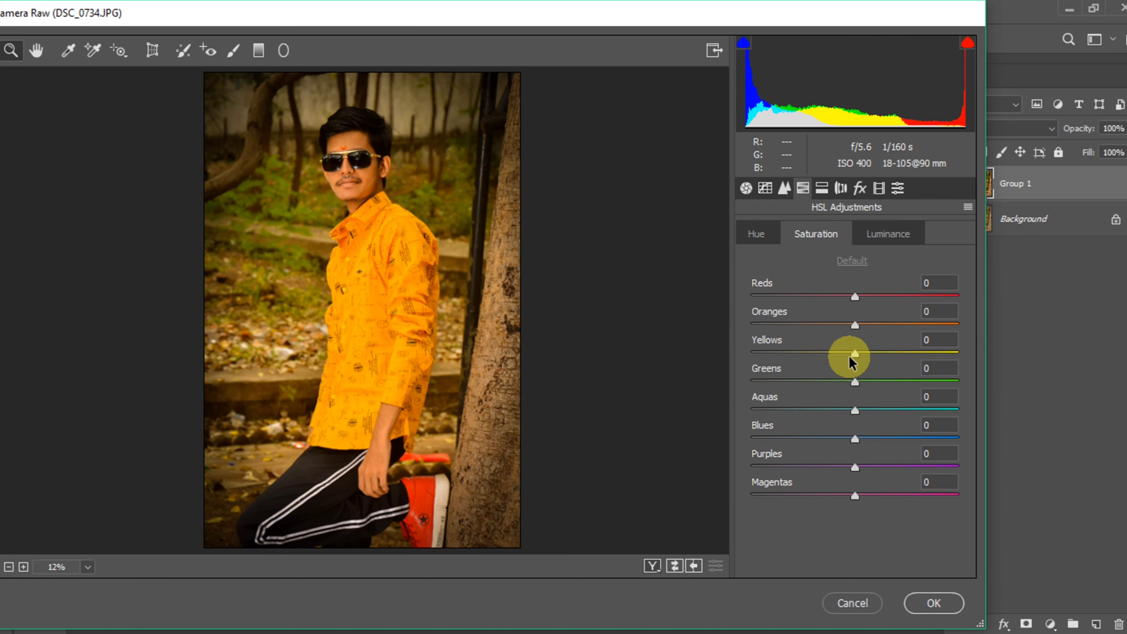
drag(855, 354, 755, 353)
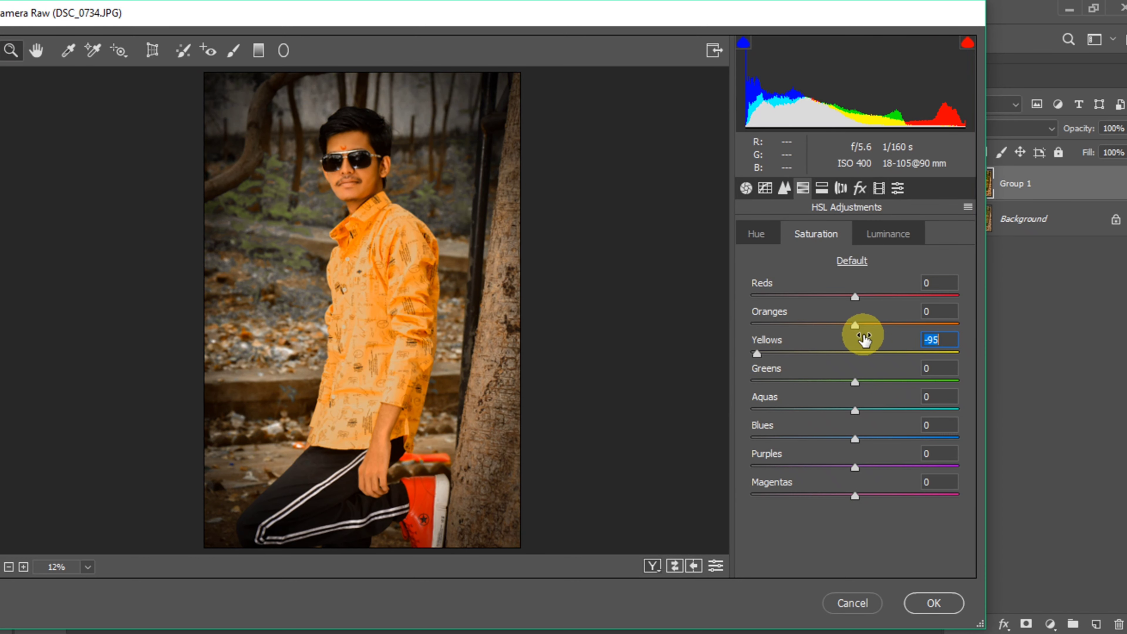
drag(846, 384, 753, 378)
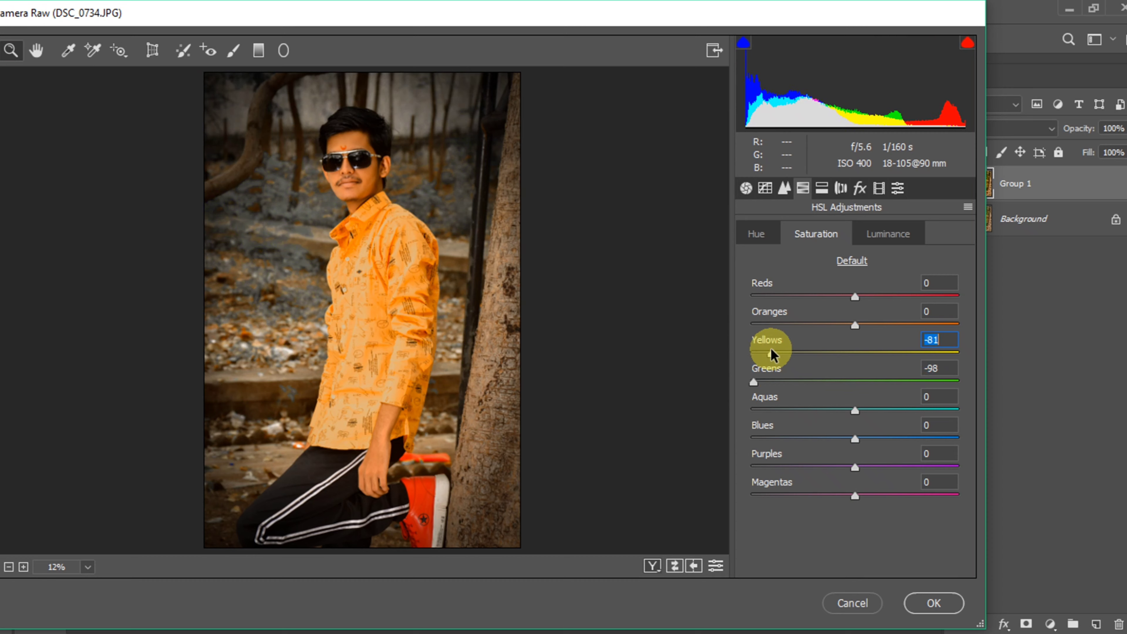
click(860, 188)
drag(855, 410, 802, 413)
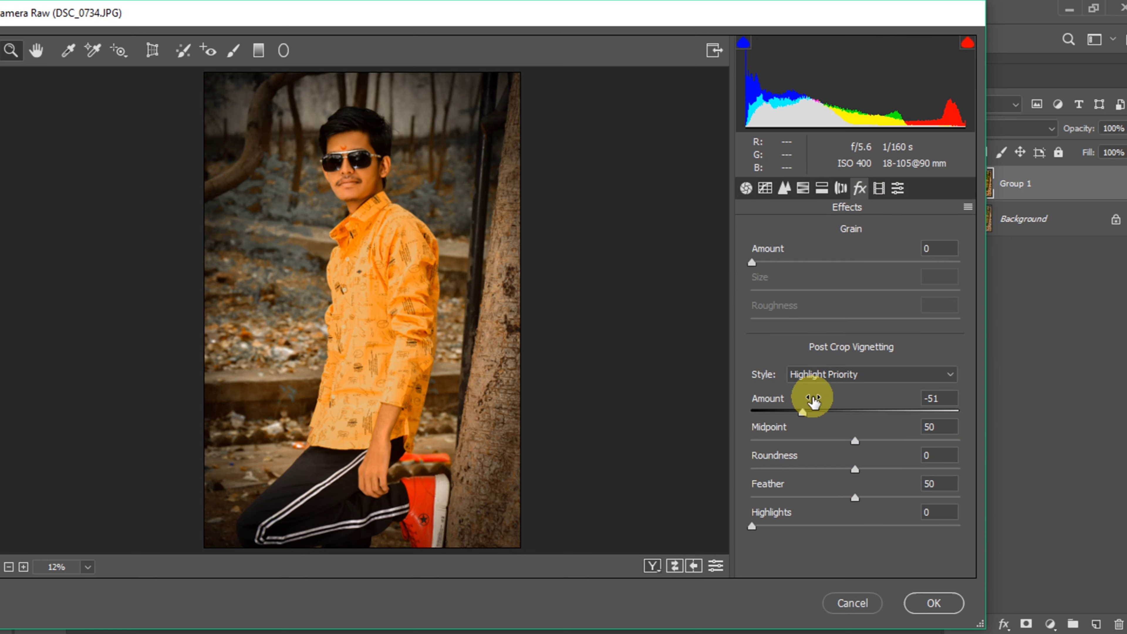
click(921, 600)
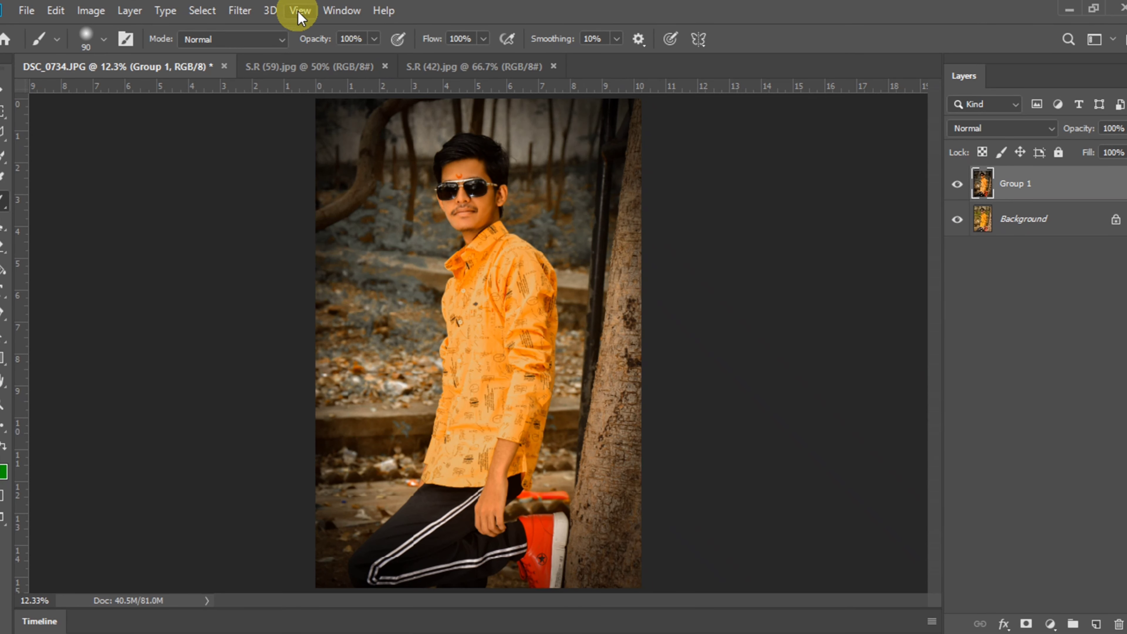
Apply a Cooling Filter (80) Photo Filter at 22% density to Group 1.
click(250, 14)
mouse_move(117, 55)
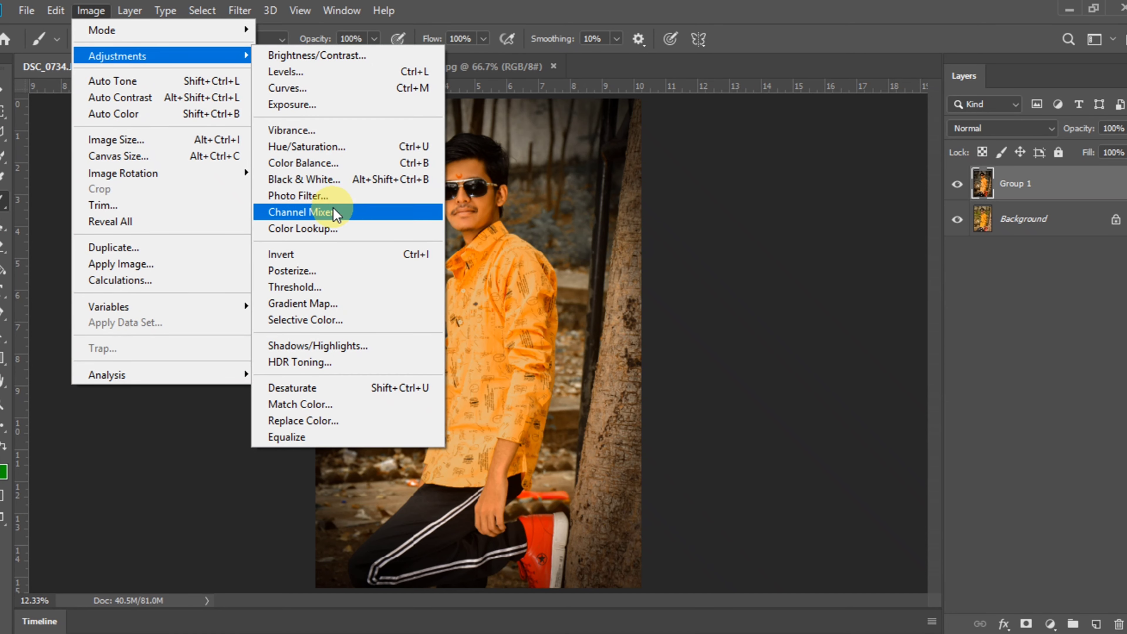
click(338, 195)
drag(497, 133, 777, 166)
click(844, 207)
click(825, 272)
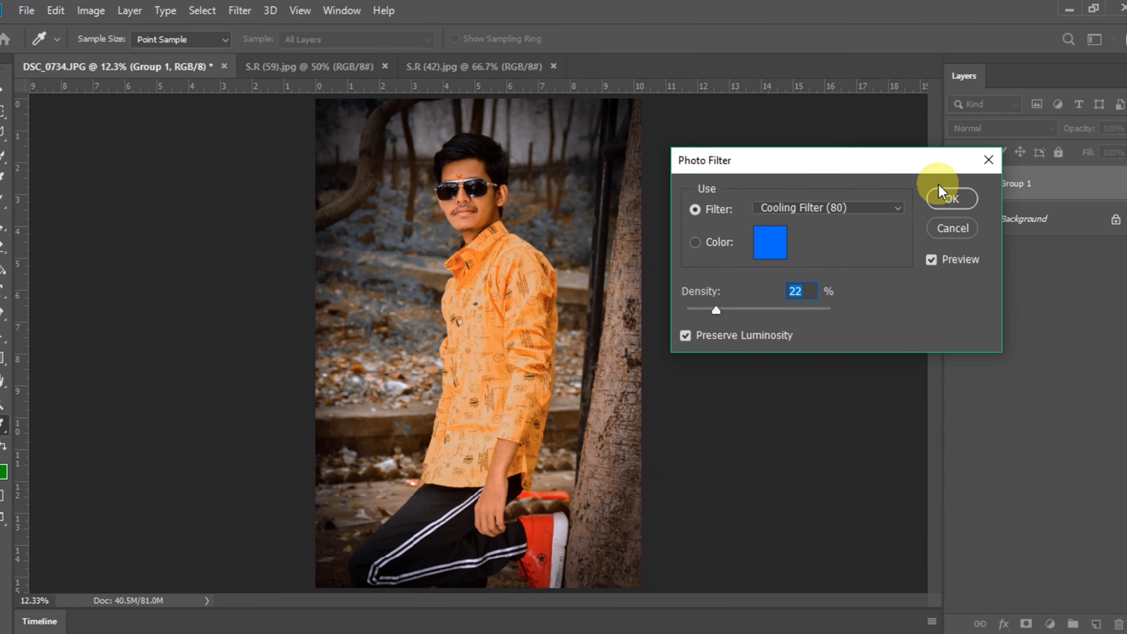
click(950, 195)
Run Imagenomic Noiseware on its Default preset, checking the face in the preview first.
click(240, 11)
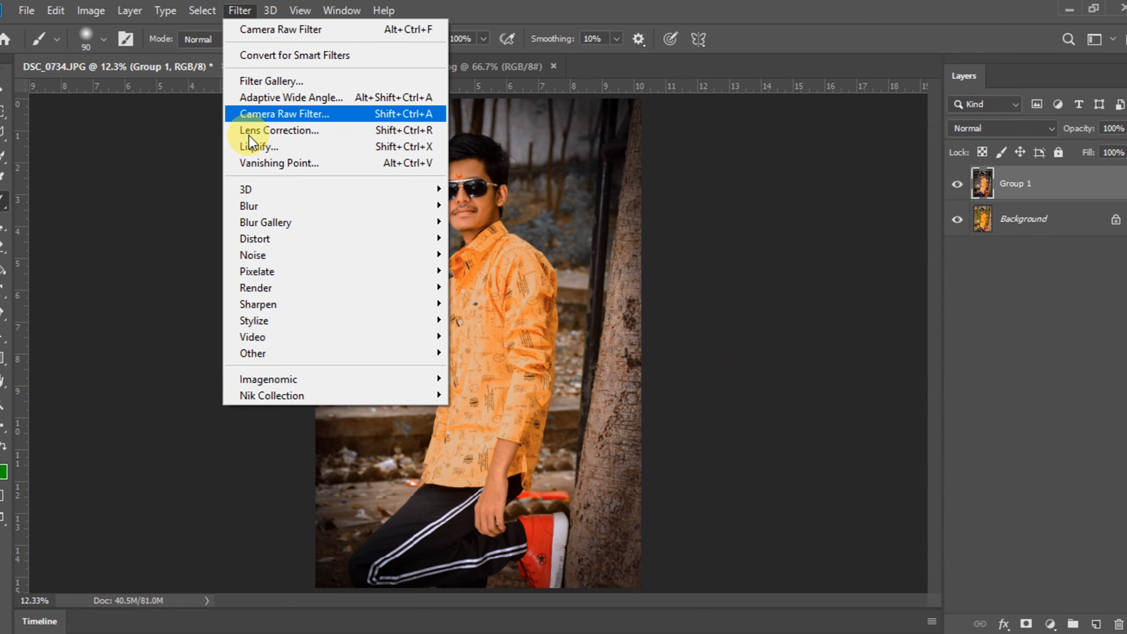
click(506, 381)
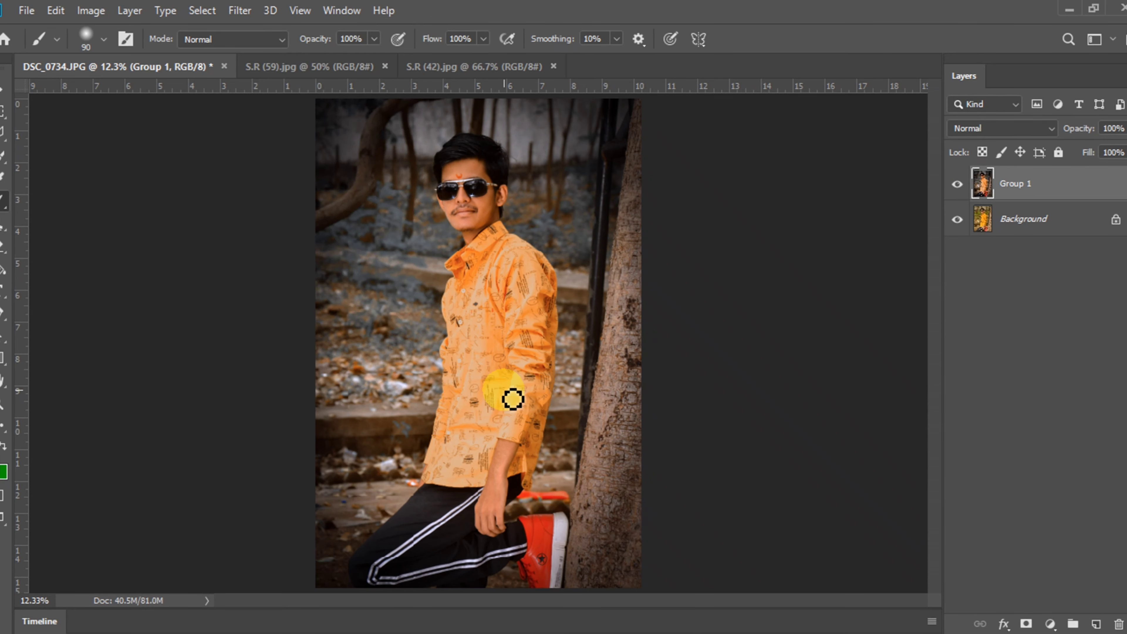
click(240, 10)
mouse_move(269, 378)
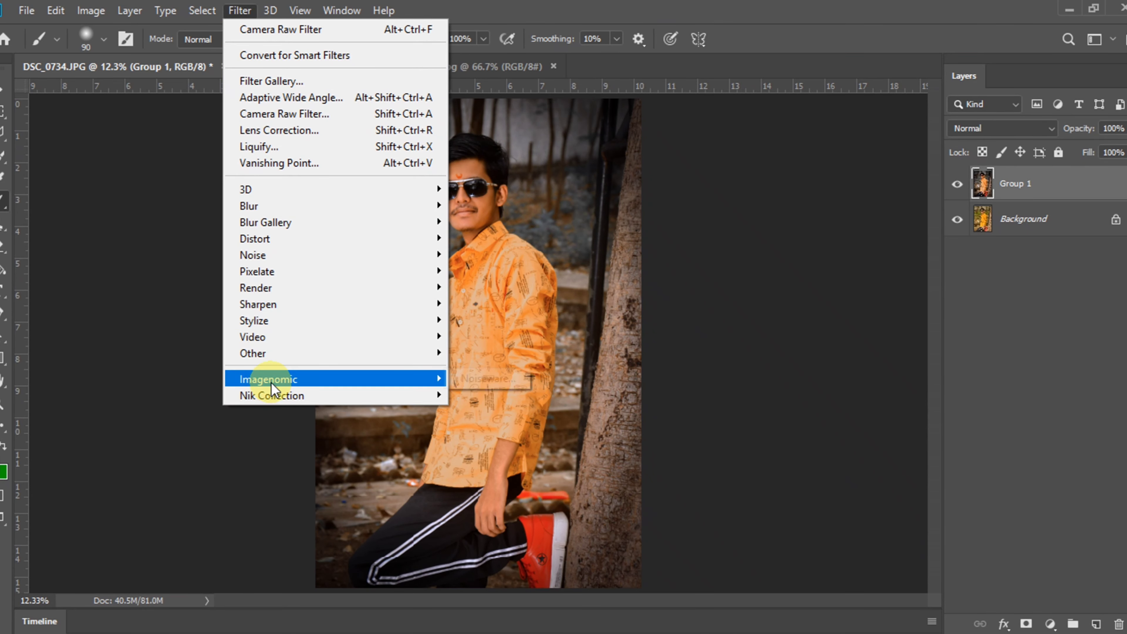
click(459, 377)
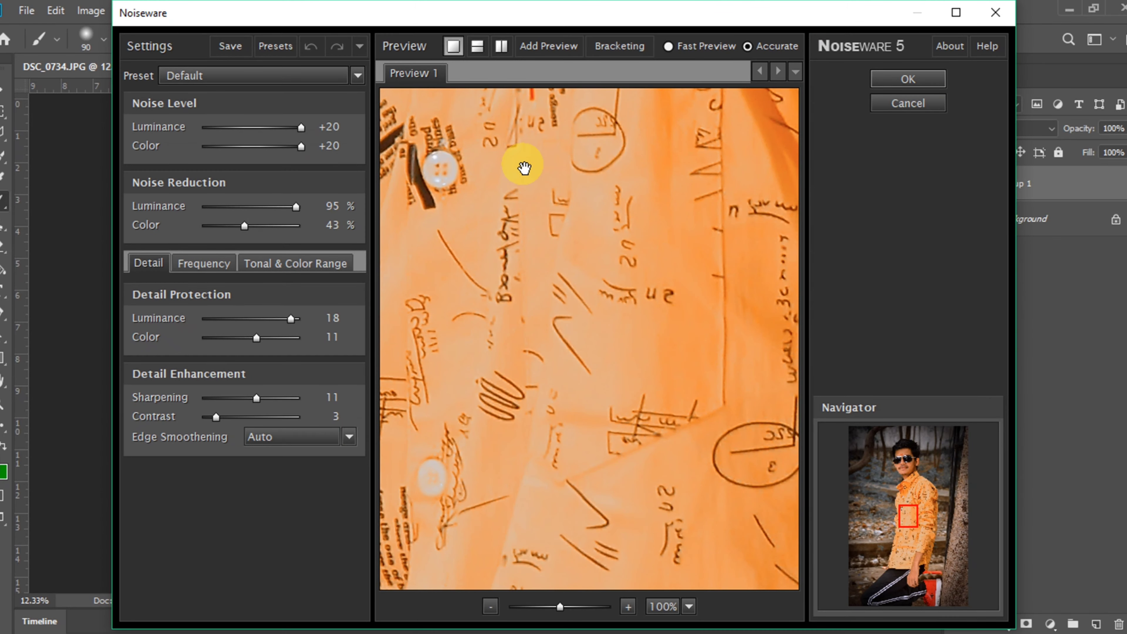
mouse_move(524, 167)
mouse_down()
mouse_move(532, 437)
mouse_move(460, 600)
mouse_up()
drag(639, 302, 650, 479)
drag(493, 352, 542, 388)
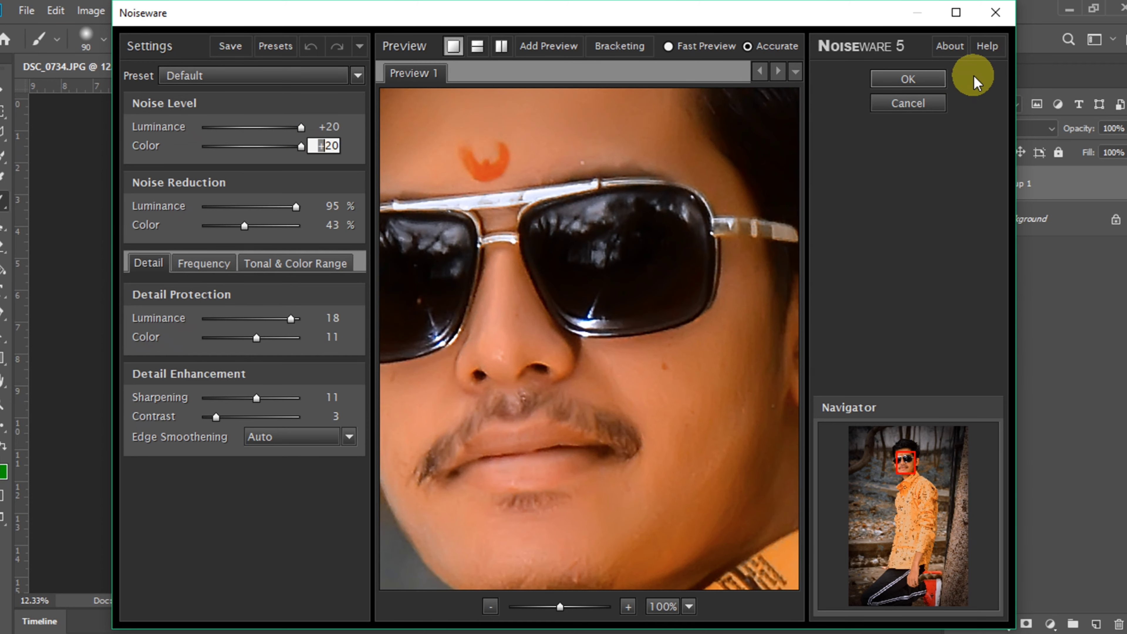
click(908, 80)
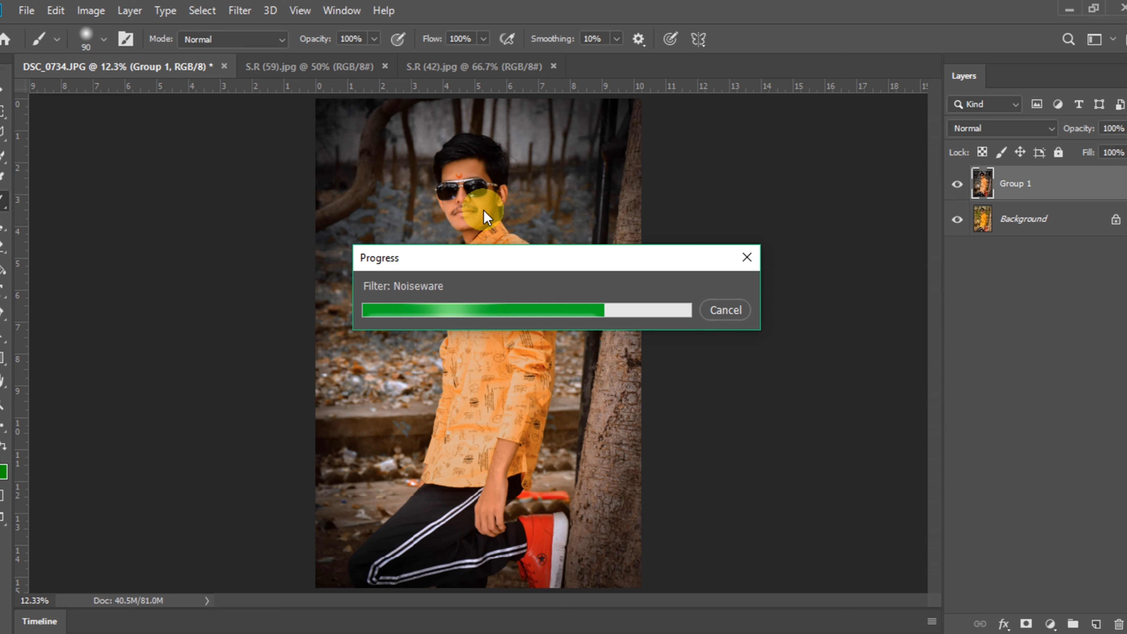
Spot-heal the small dark cheek spot below the sunglasses, then zoom back out to the whole photo.
key(j)
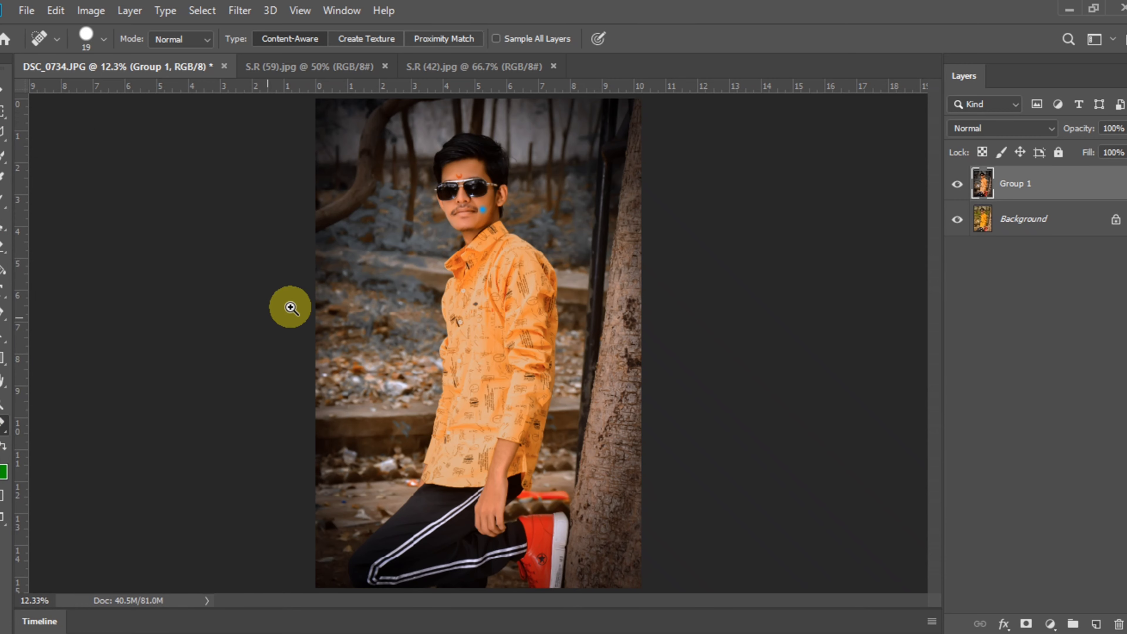
drag(365, 132, 536, 257)
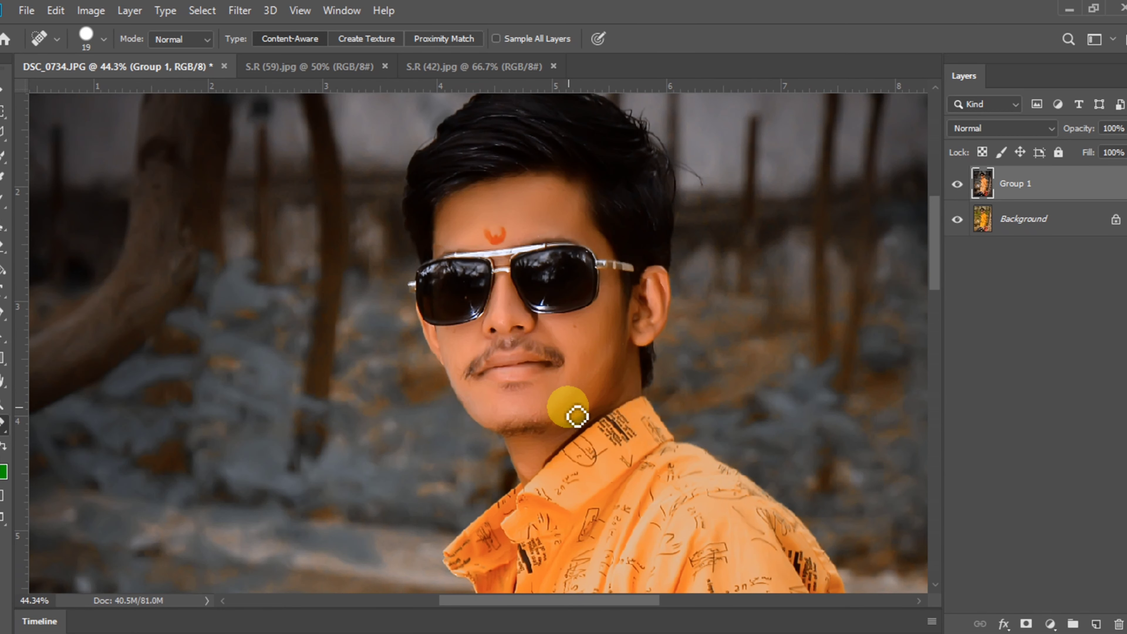
drag(336, 188, 665, 453)
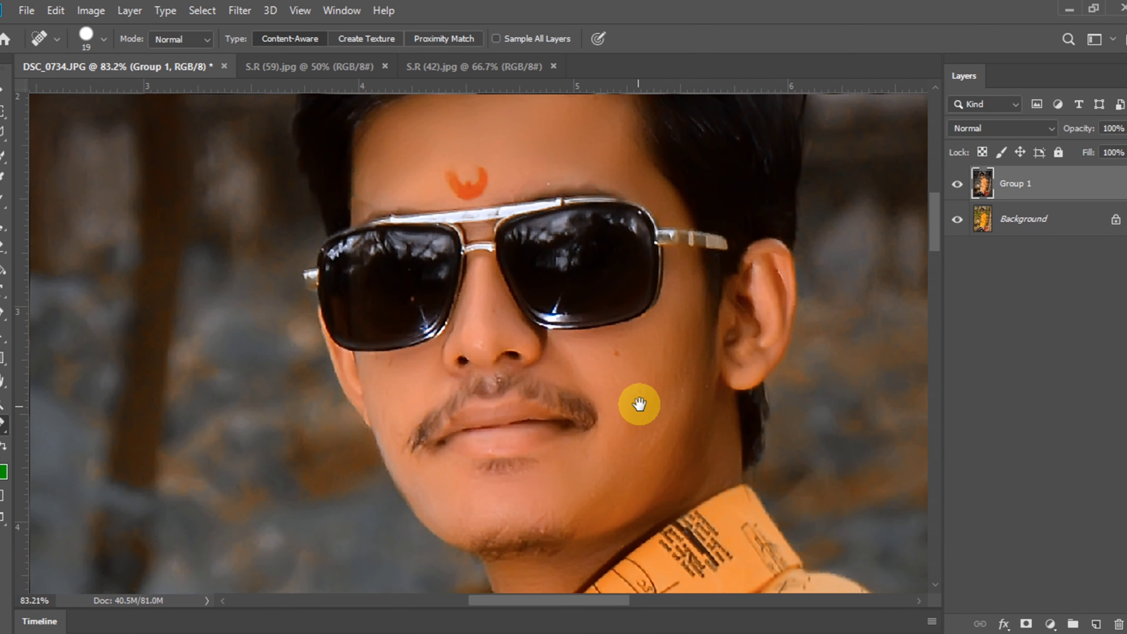
drag(352, 189, 782, 516)
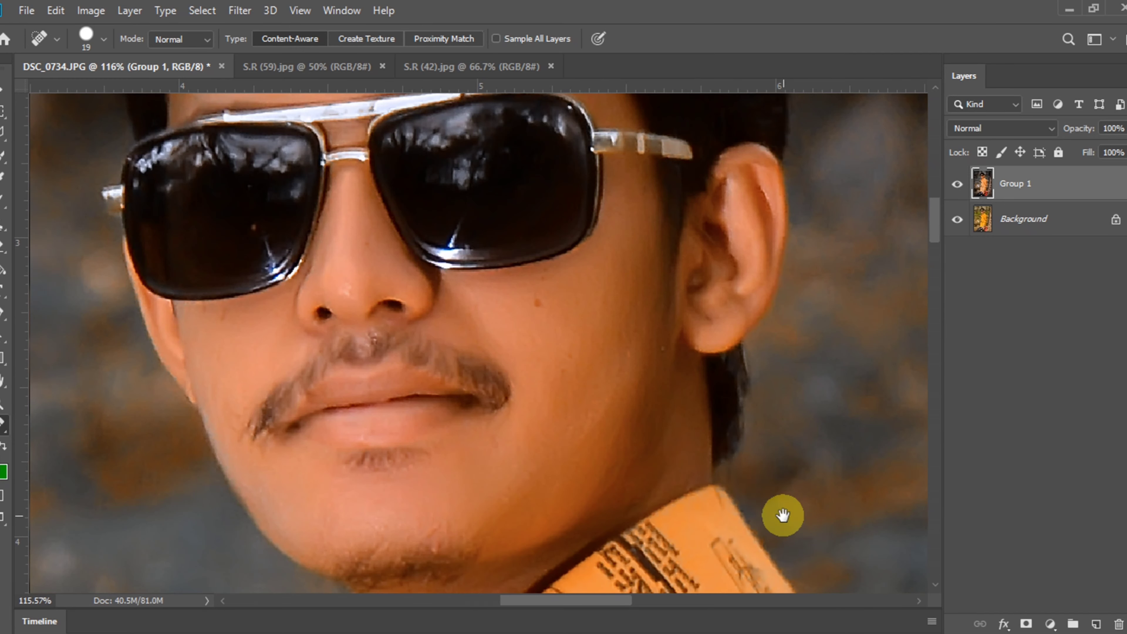
click(537, 304)
drag(477, 464, 595, 463)
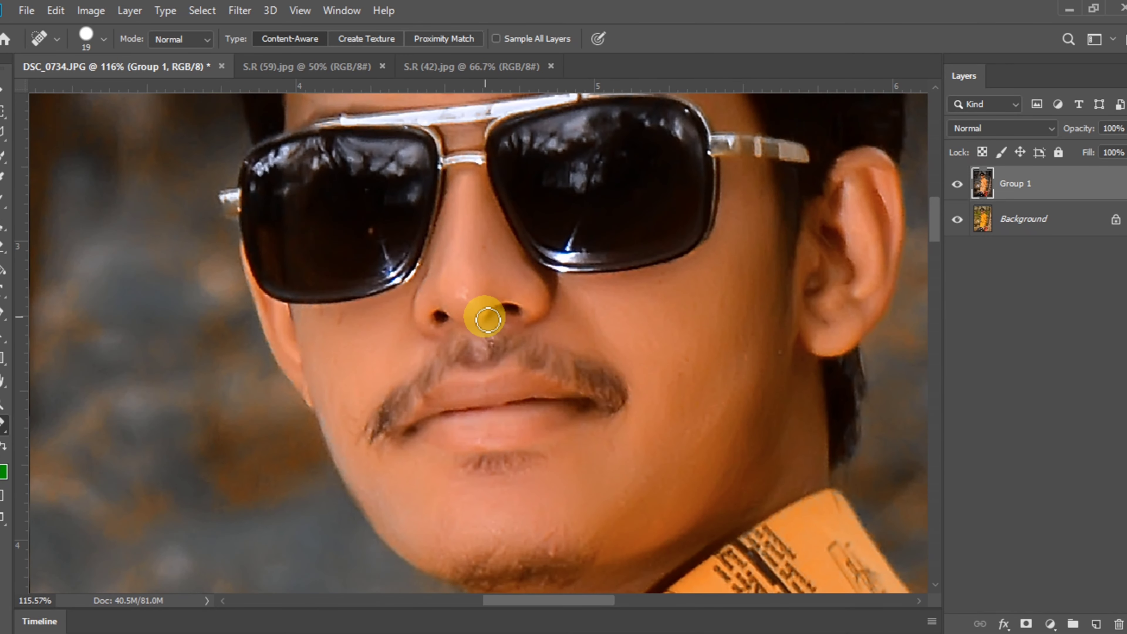
scroll(494, 345, up, 1)
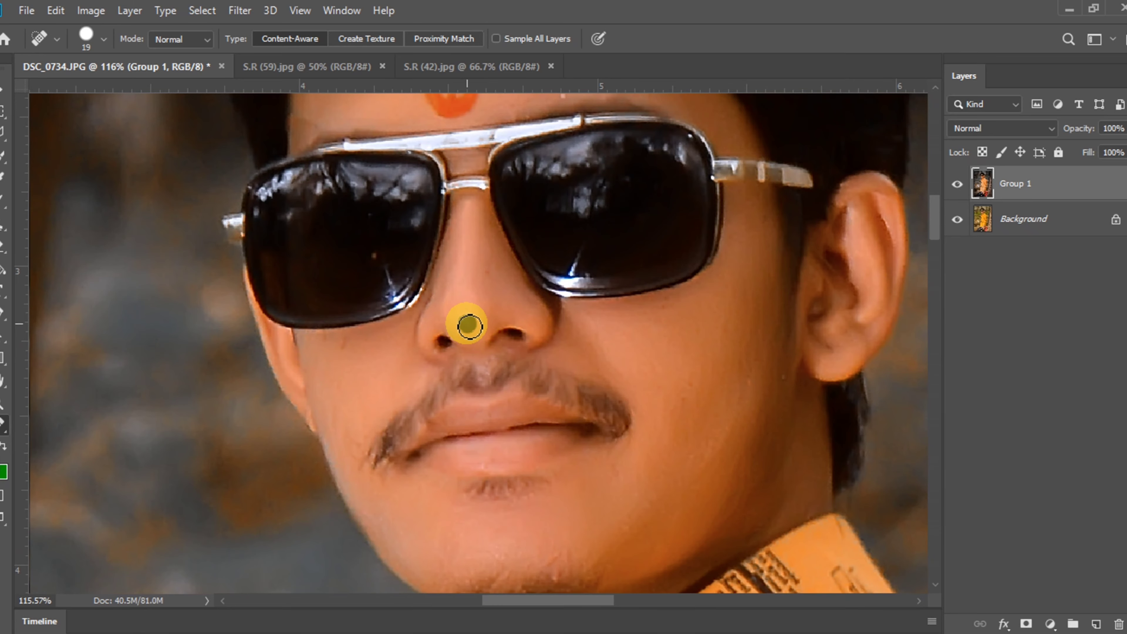
scroll(460, 322, up, 3)
mouse_move(514, 195)
mouse_down()
mouse_move(448, 259)
mouse_move(514, 215)
mouse_up()
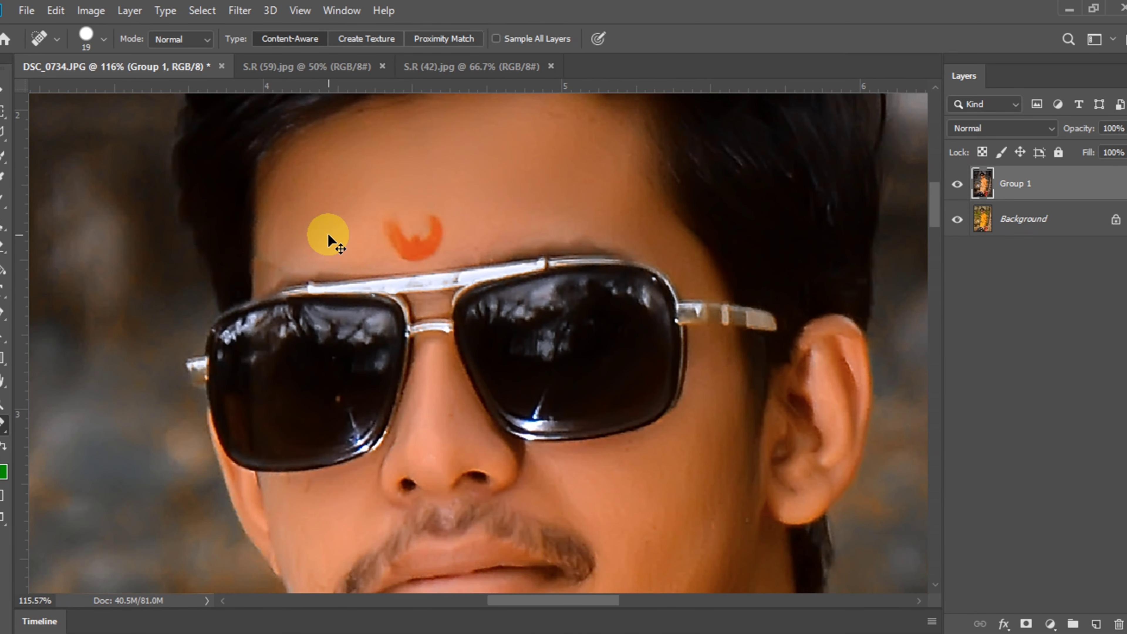
key(ctrl+minus)
key(ctrl+minus)
key(ctrl+minus)
key(ctrl+minus)
key(ctrl+minus)
key(ctrl+minus)
key(ctrl+minus)
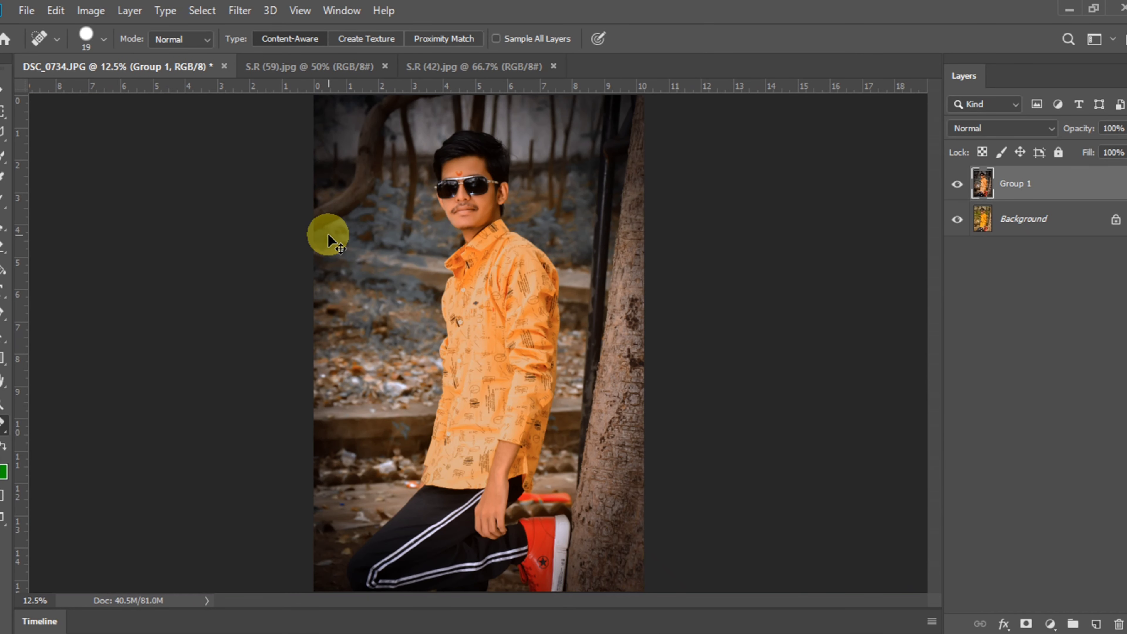
key(ctrl+minus)
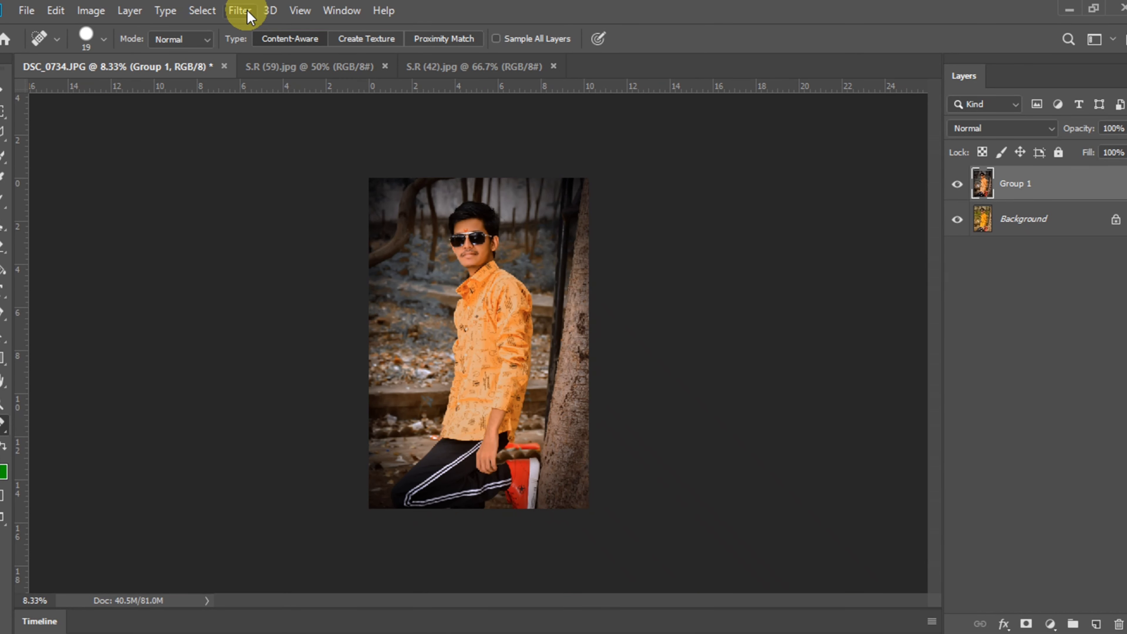
Launch Nik Collection's Color Efex Pro 4 on the portrait from the Filter menu.
click(248, 13)
mouse_move(272, 395)
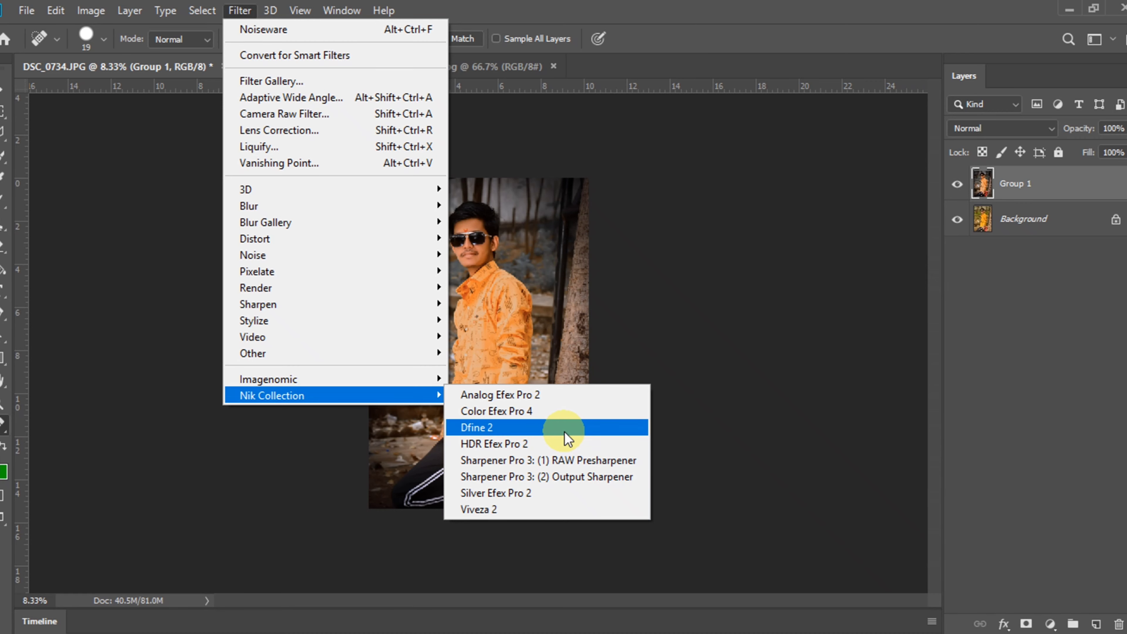
click(555, 415)
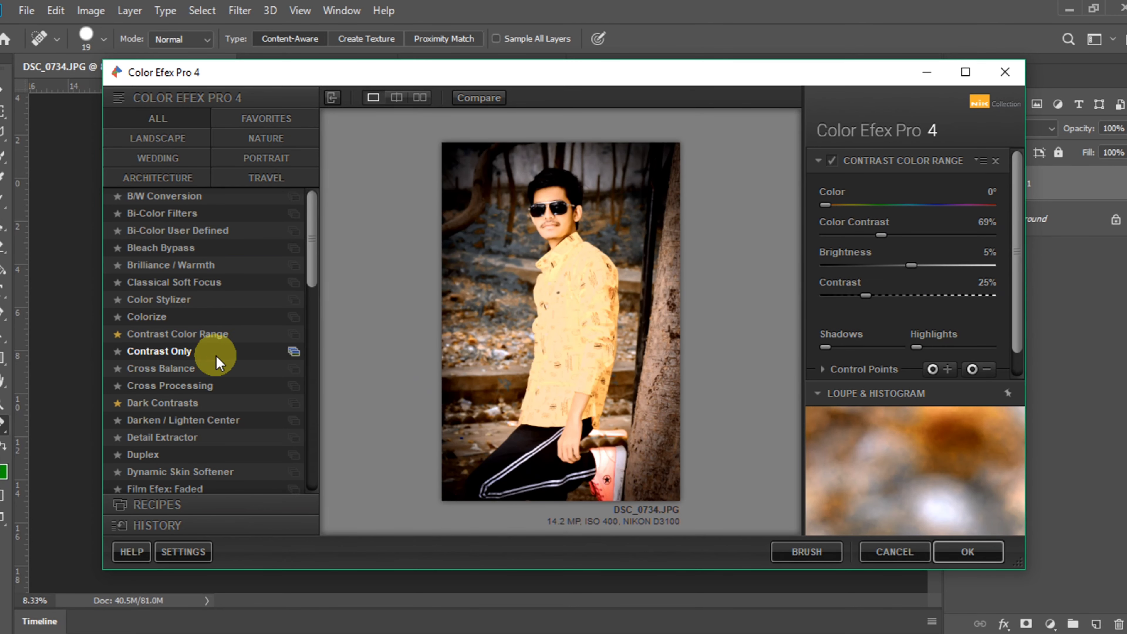
Stack Indian Summer (Enhance Foliage 50%) above Foliage to warm the orange tones.
scroll(209, 369, down, 1)
scroll(189, 368, down, 1)
scroll(189, 364, down, 2)
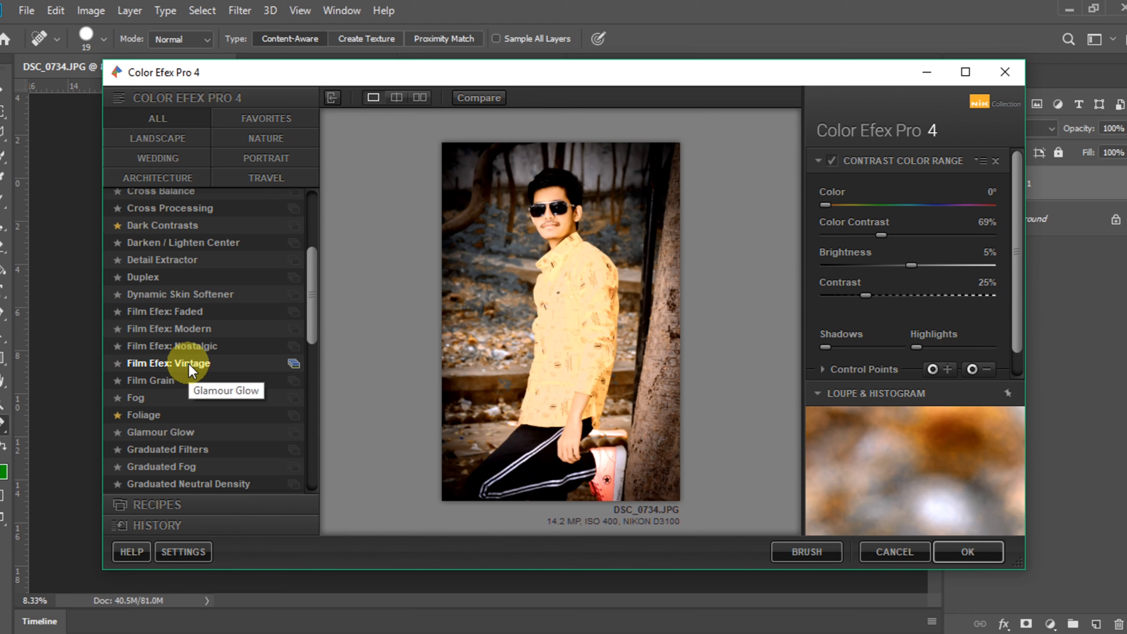
scroll(189, 364, down, 2)
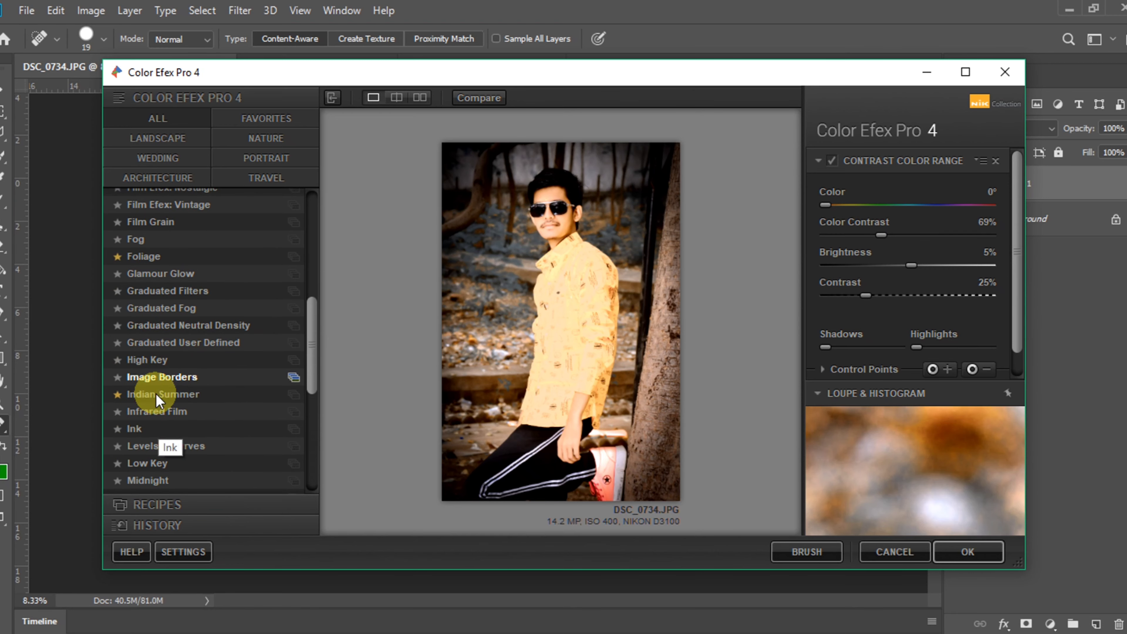
click(156, 257)
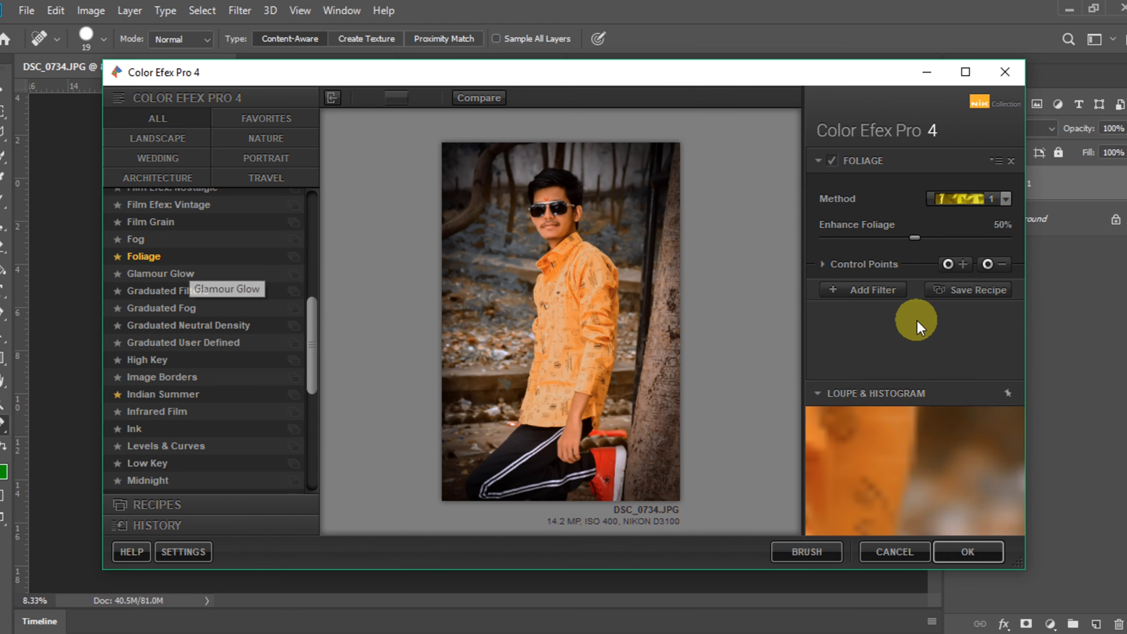
click(834, 291)
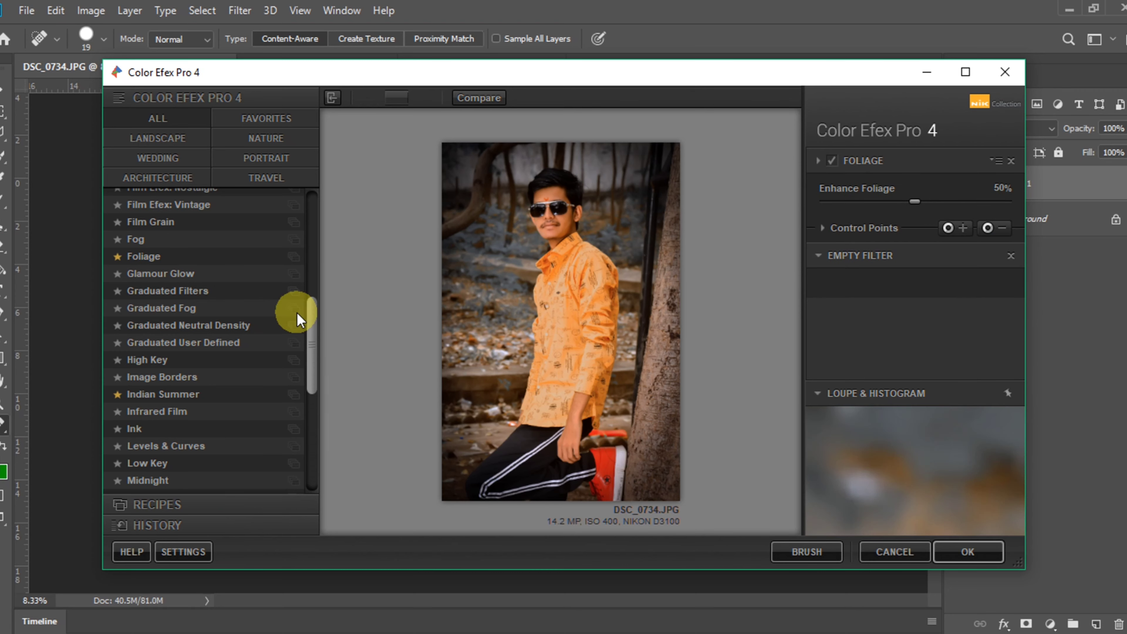
click(164, 399)
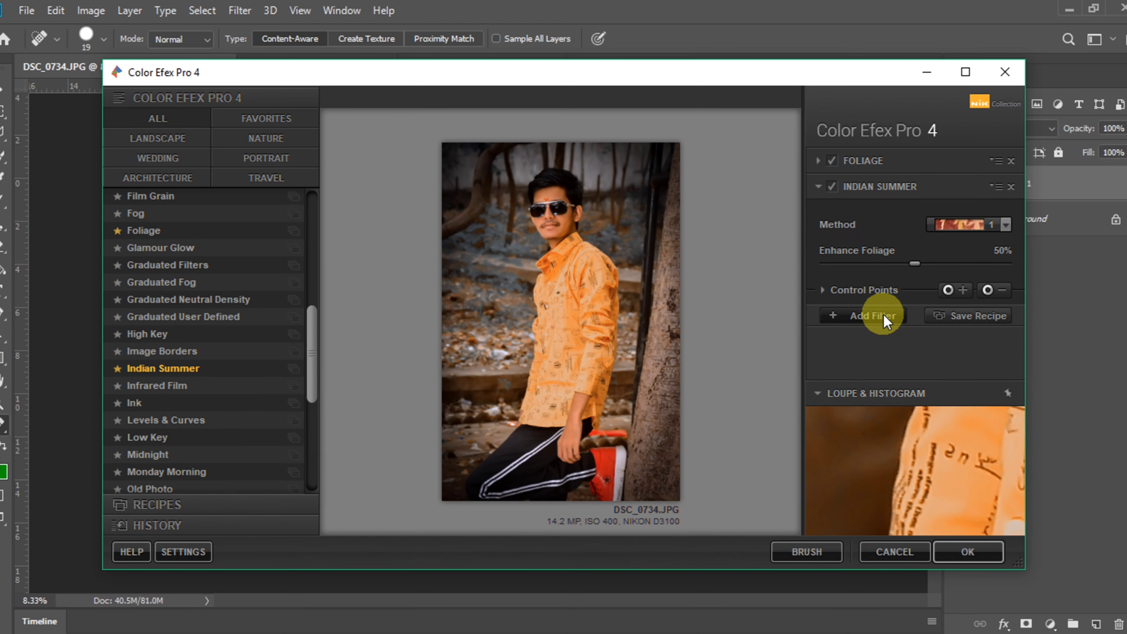
Add a Photo Stylizer filter set to Varitone style 3 at 28% strength.
click(876, 315)
scroll(213, 428, down, 3)
scroll(213, 427, down, 2)
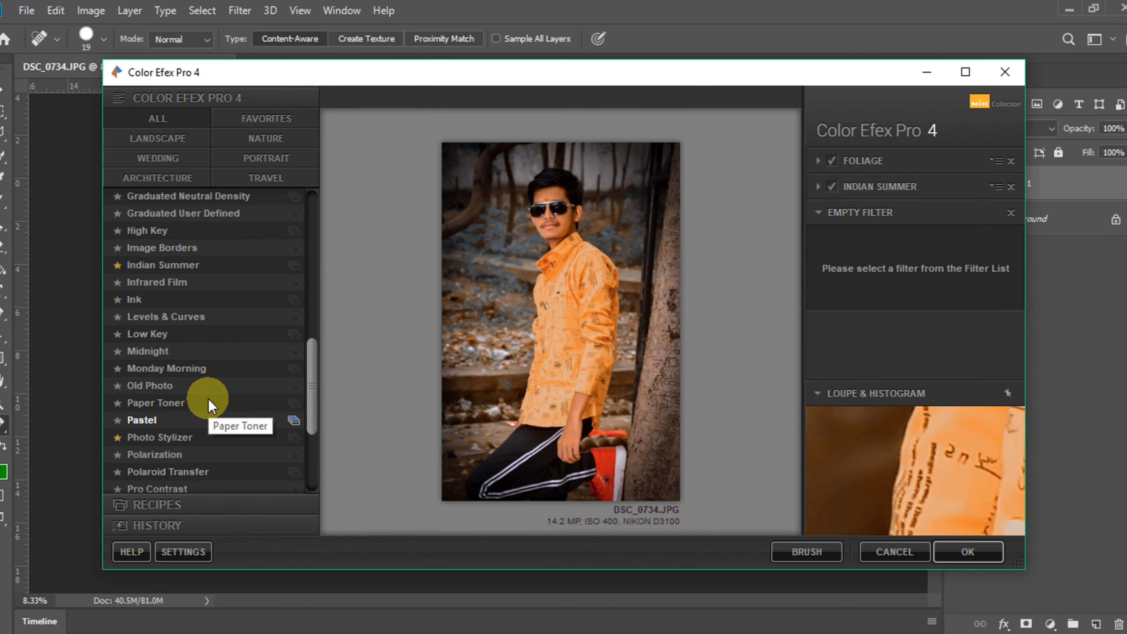
scroll(204, 439, up, 2)
scroll(183, 440, down, 3)
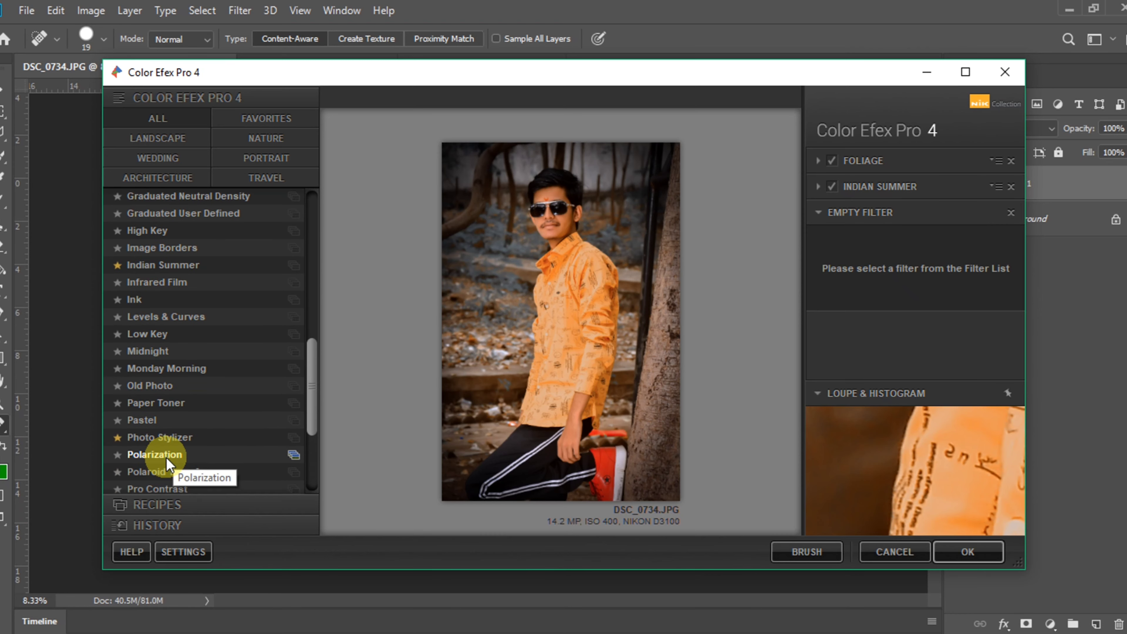
click(167, 437)
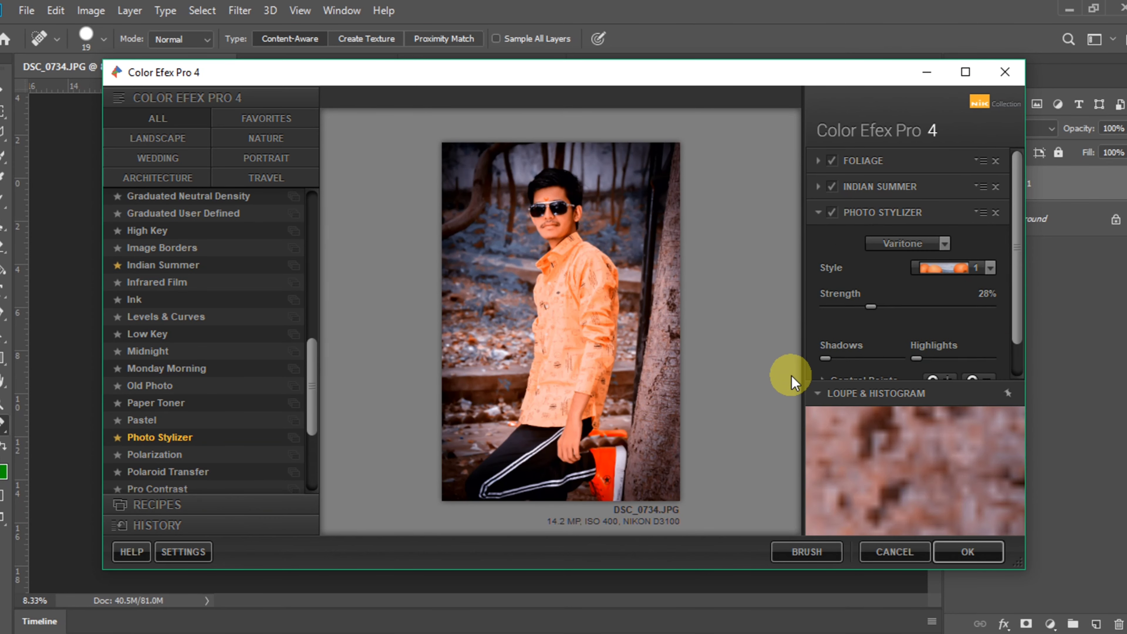
click(953, 282)
click(953, 298)
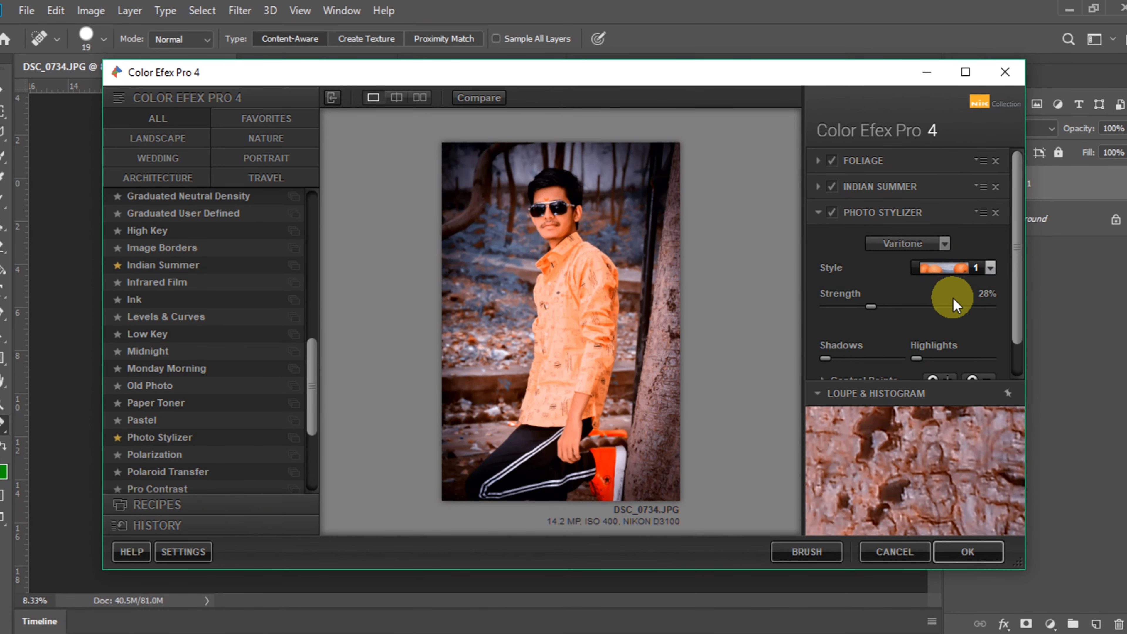
click(948, 314)
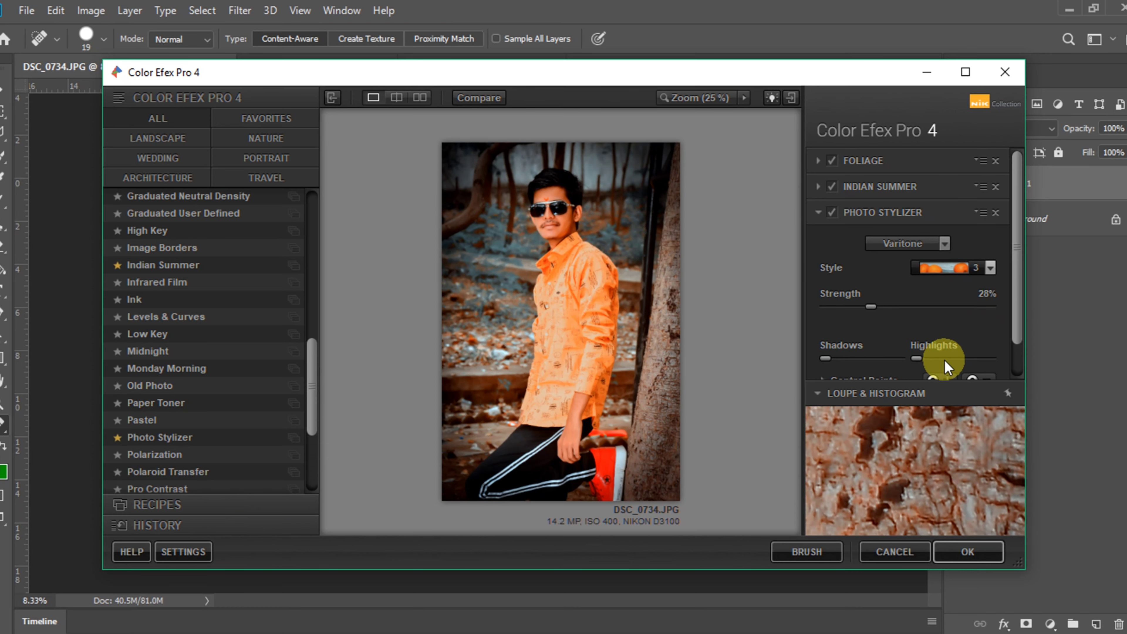
Add another empty filter slot below Photo Stylizer.
scroll(916, 313, down, 2)
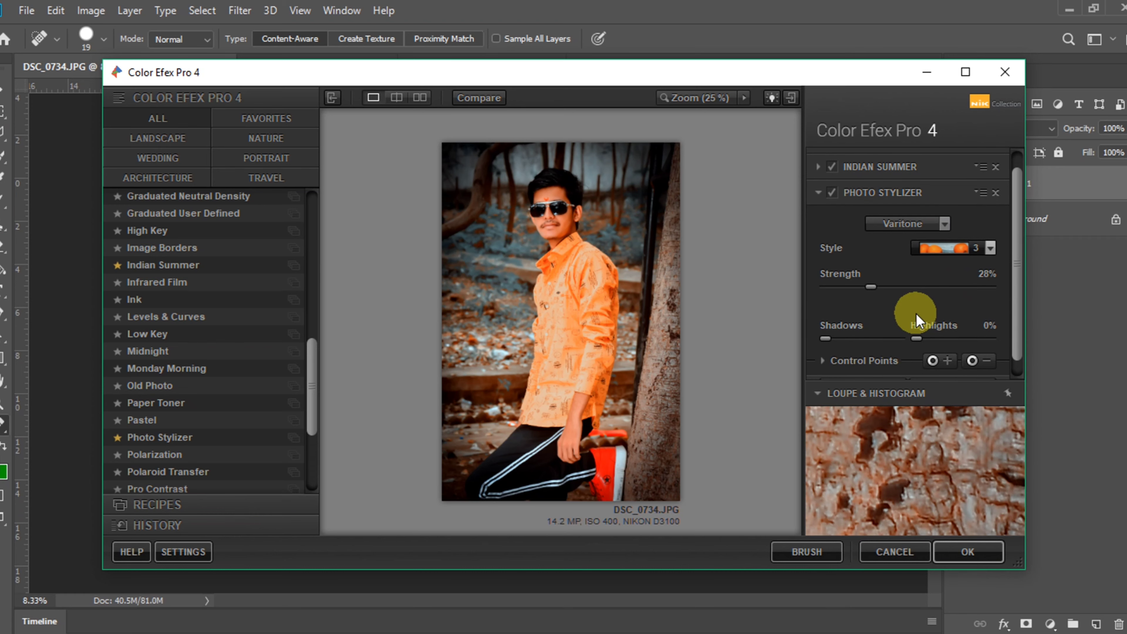
scroll(916, 313, down, 1)
click(870, 364)
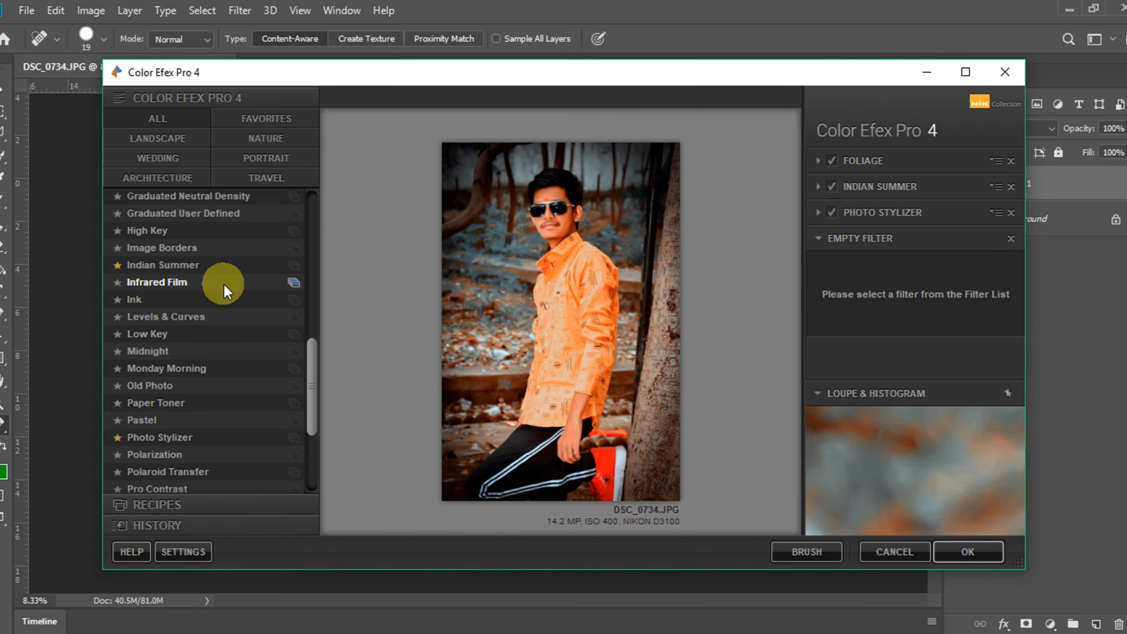
Fill the fourth slot with Contrast Color Range, Brightness lowered to -18%.
scroll(224, 285, up, 1)
scroll(233, 277, up, 2)
scroll(227, 273, up, 3)
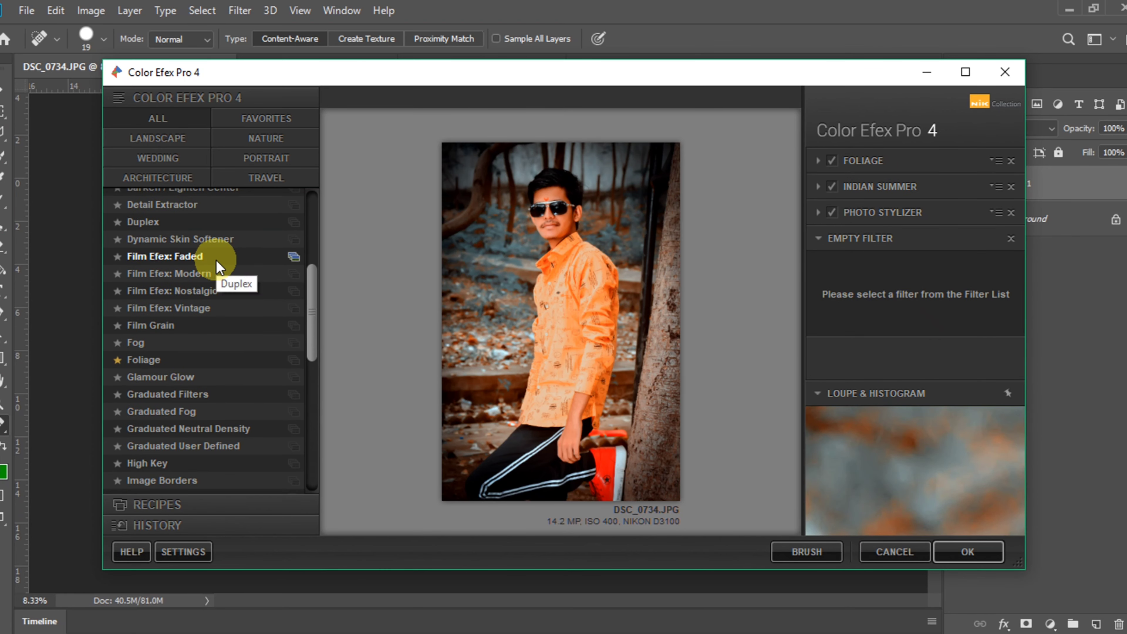
scroll(214, 258, up, 3)
scroll(214, 258, up, 1)
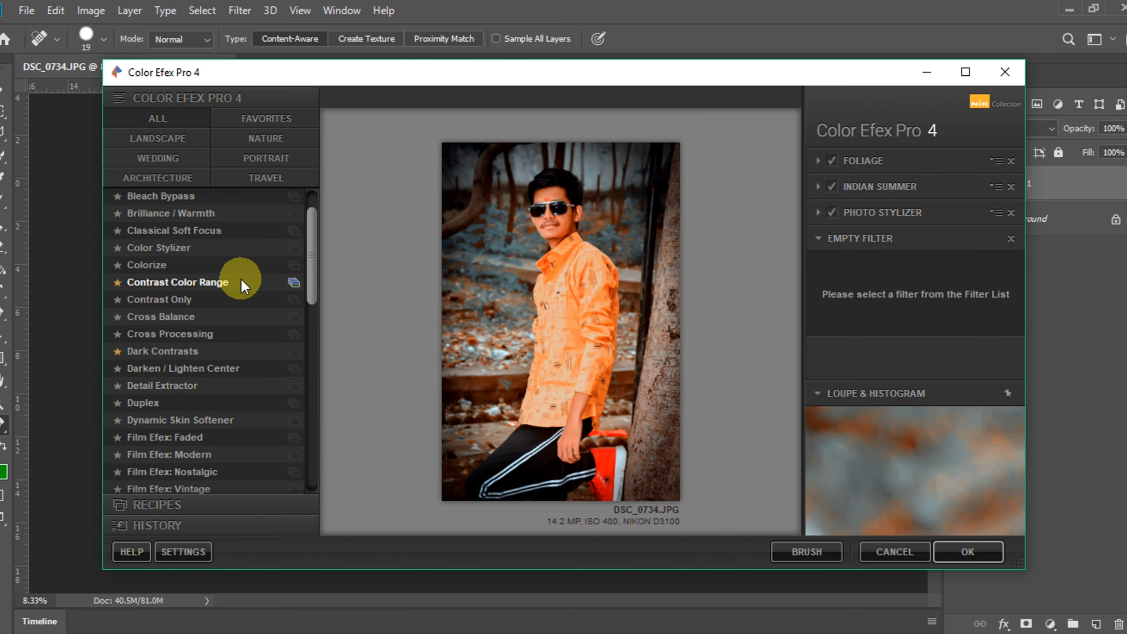
click(240, 282)
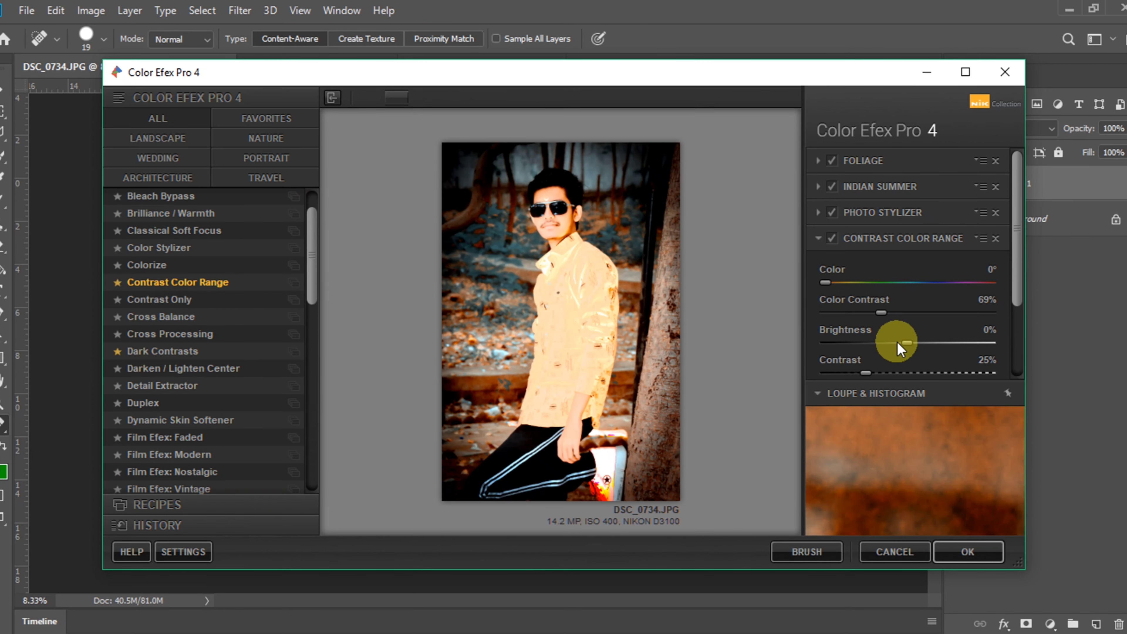
drag(897, 342, 879, 343)
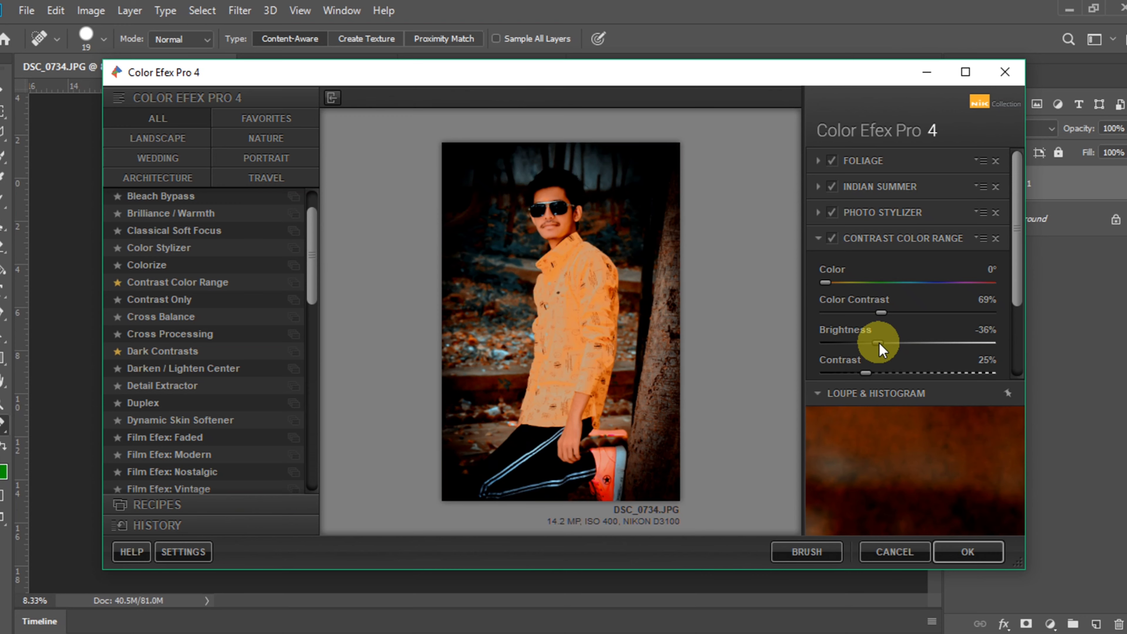
drag(882, 344, 894, 343)
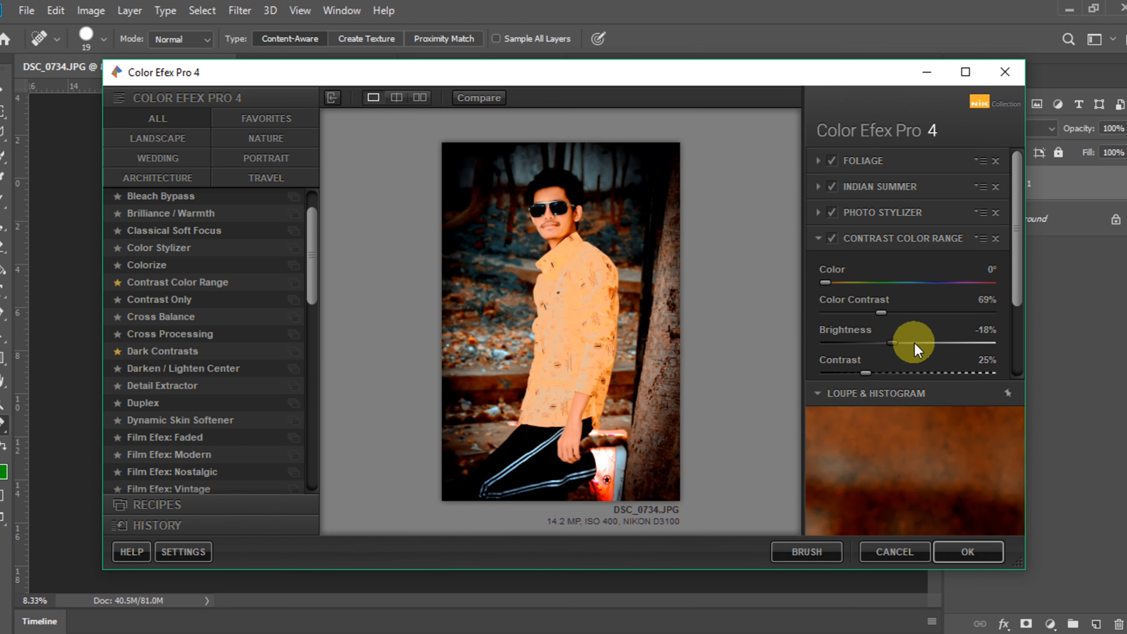
scroll(919, 342, down, 3)
scroll(924, 349, down, 1)
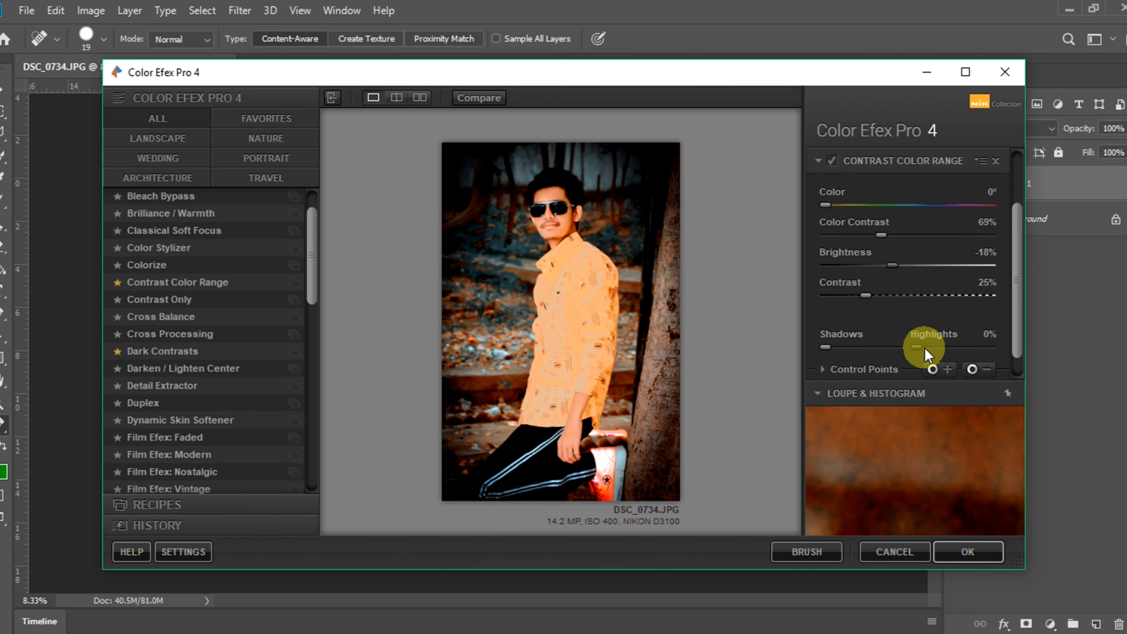
scroll(925, 349, down, 1)
Place two control points on the subject, then apply the stack as a new Photoshop layer.
click(933, 343)
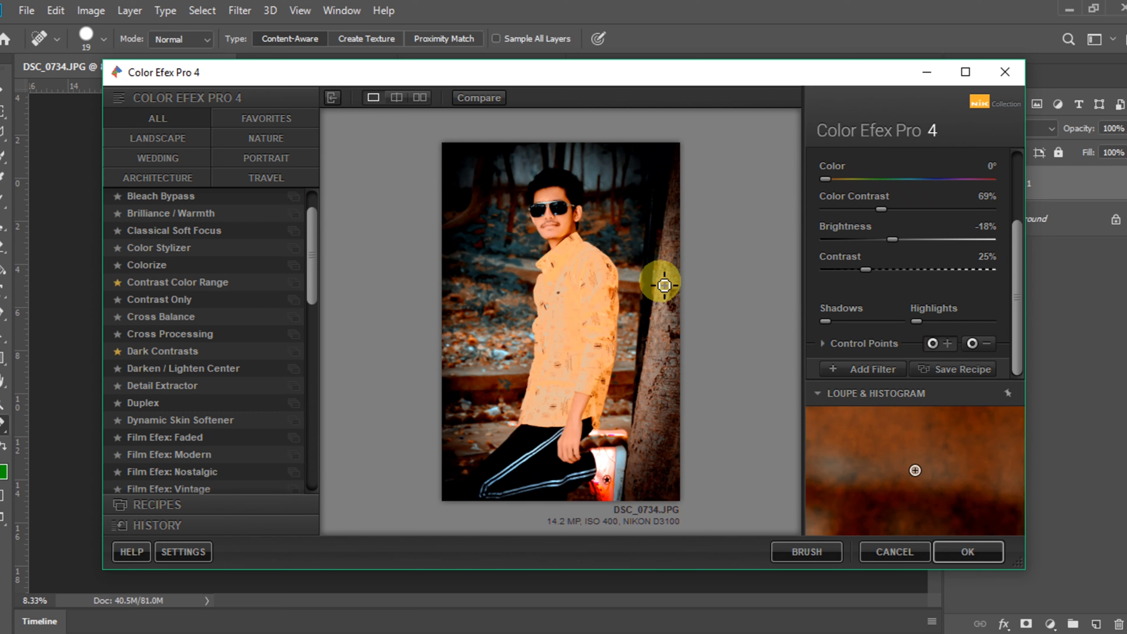
click(553, 225)
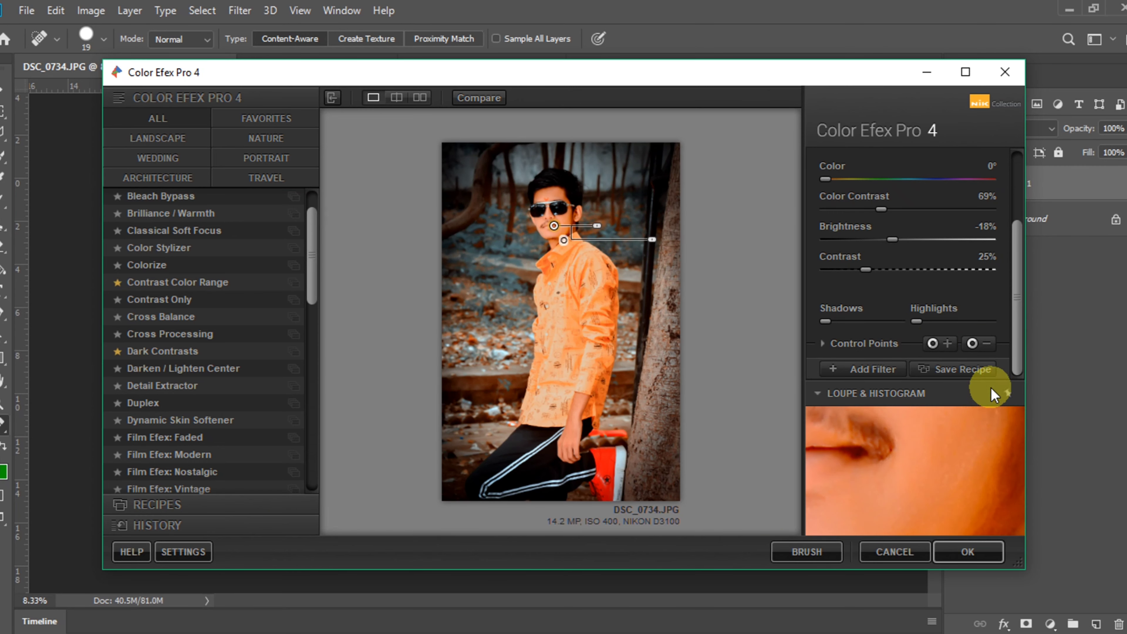
click(949, 343)
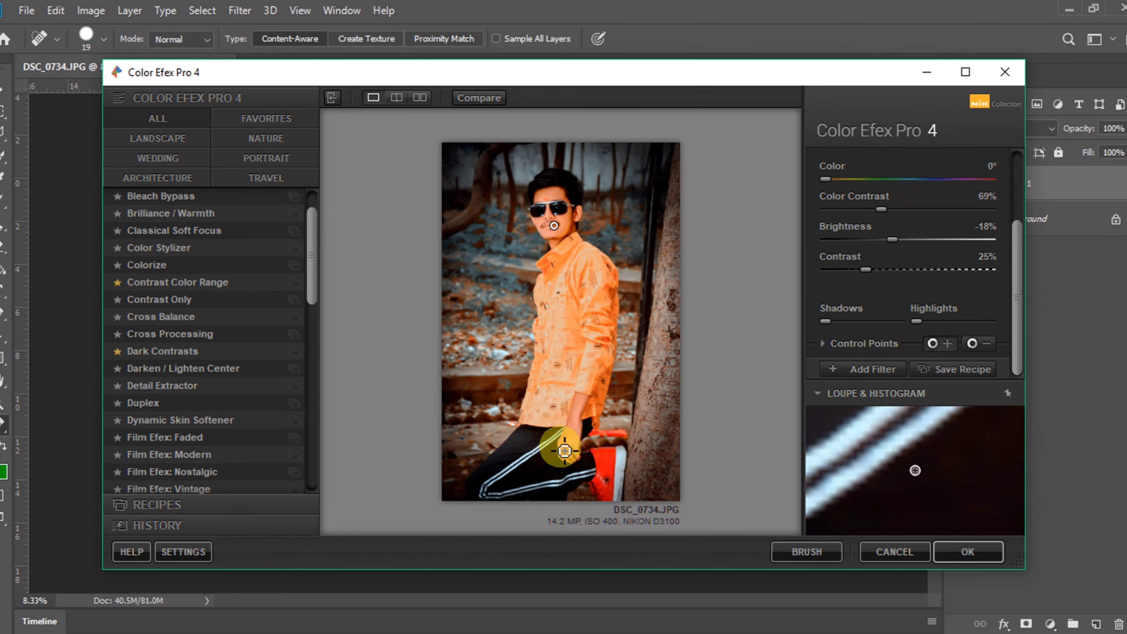
click(934, 343)
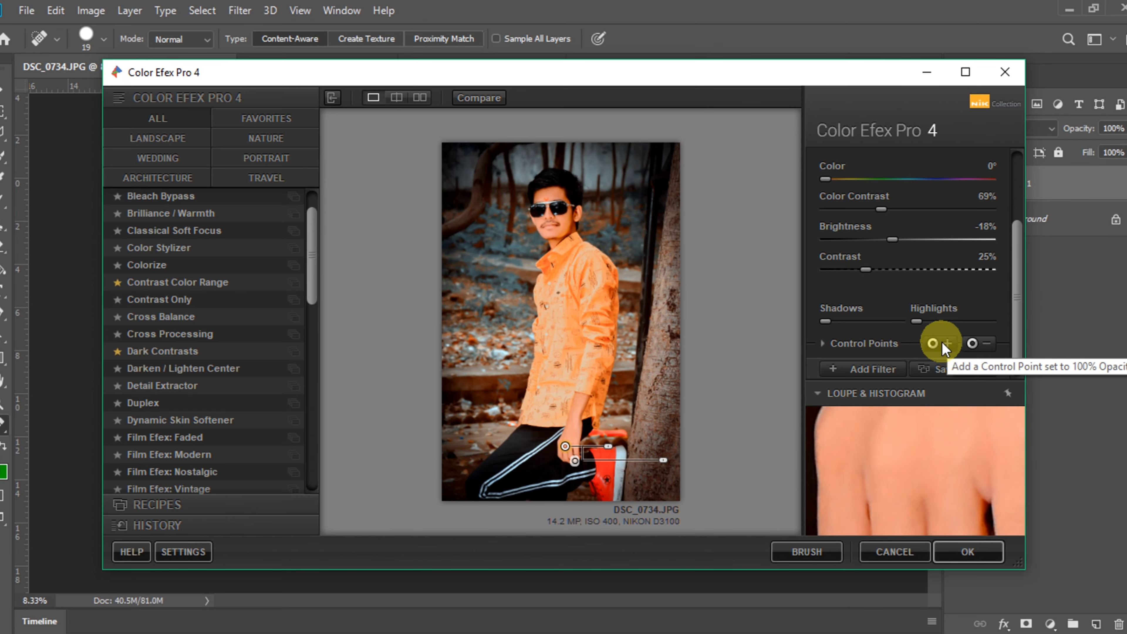
click(571, 211)
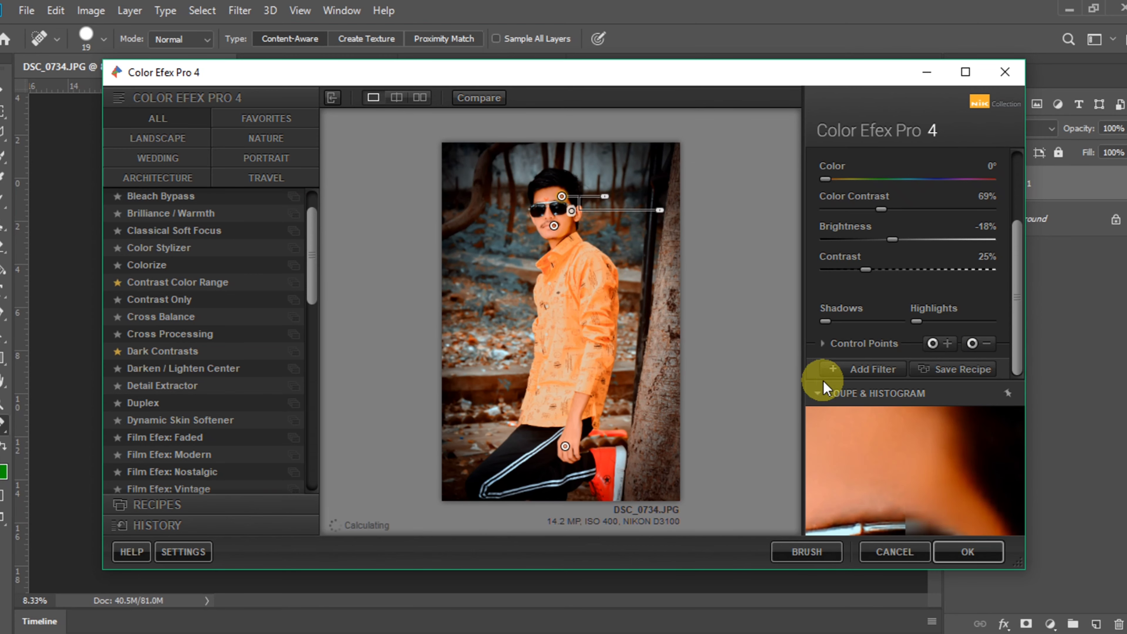
click(970, 552)
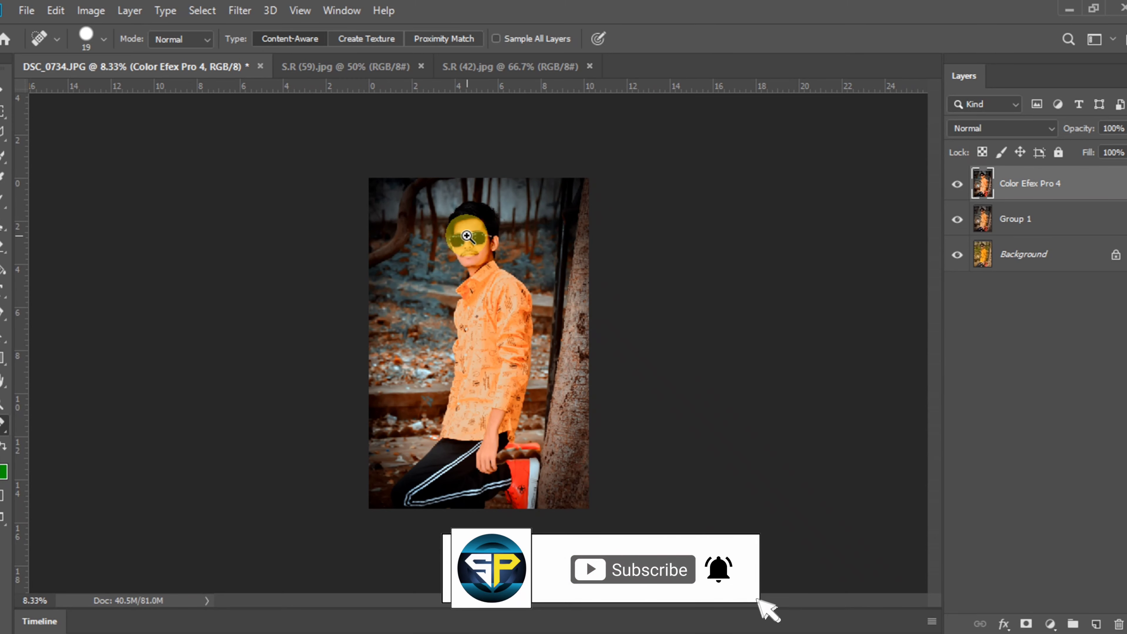
scroll(595, 280, up, 1)
scroll(576, 299, up, 5)
scroll(613, 399, down, 2)
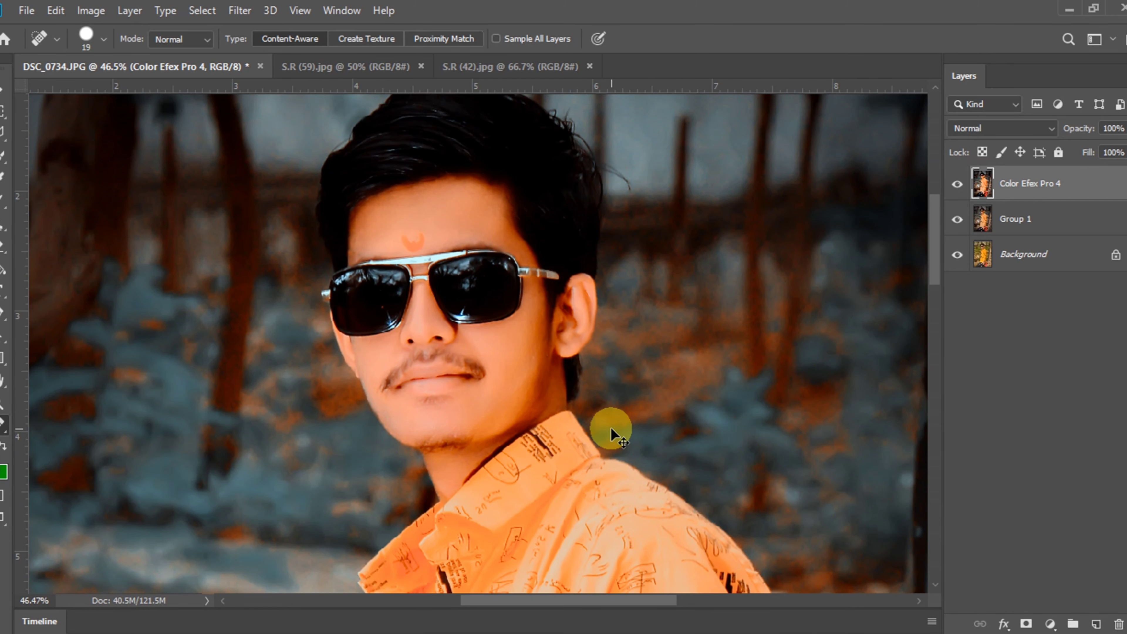
scroll(611, 428, down, 3)
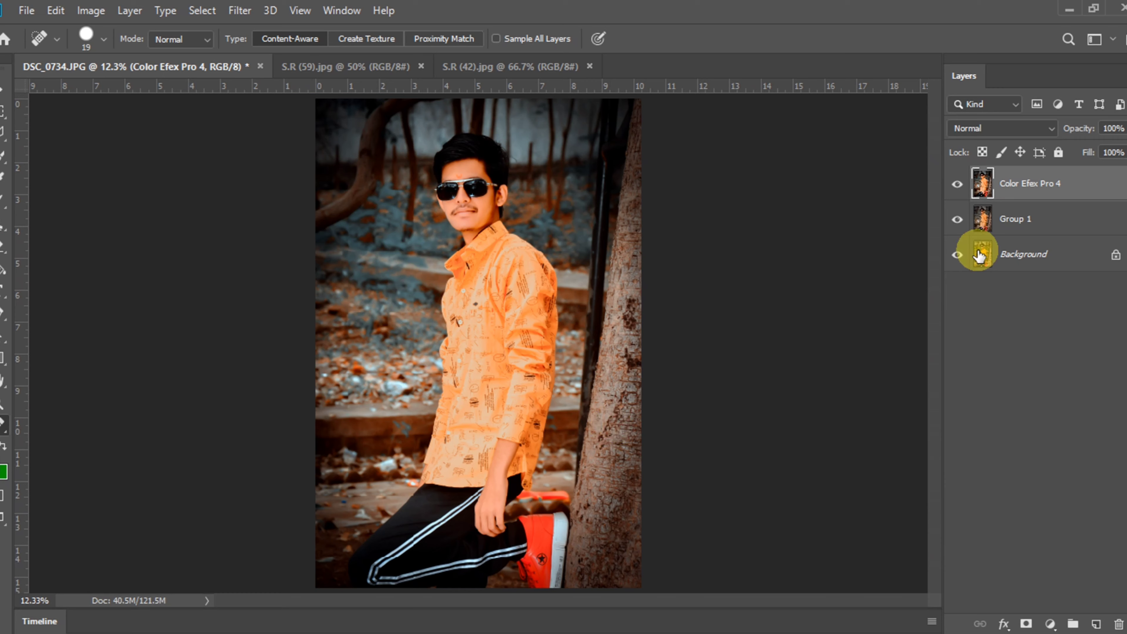
alt+click(957, 254)
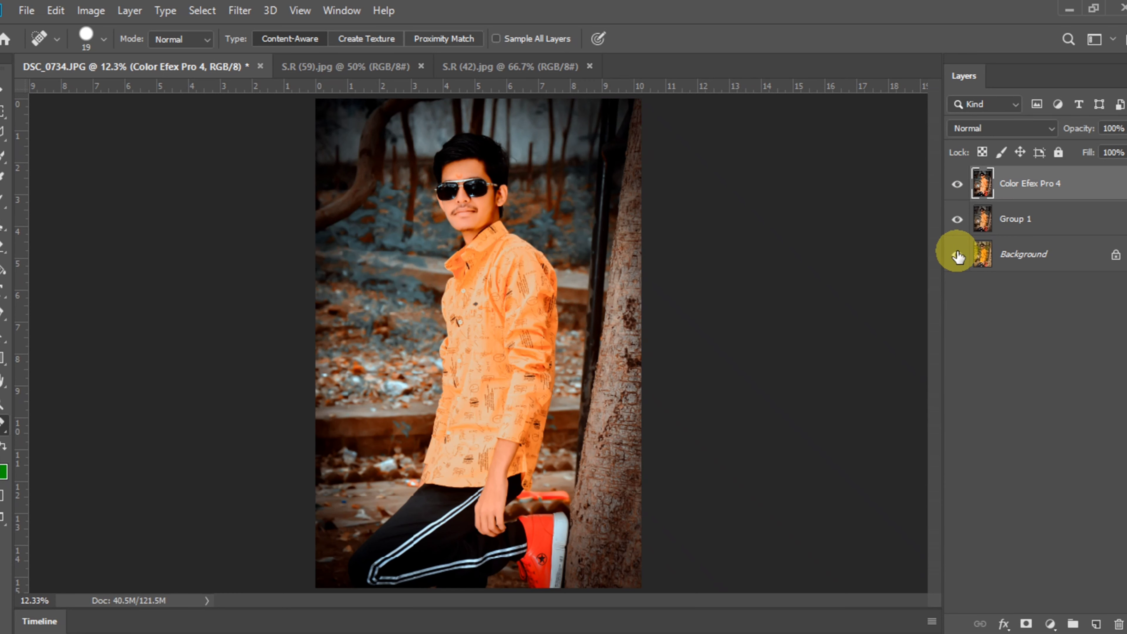
alt+click(958, 254)
alt+click(957, 254)
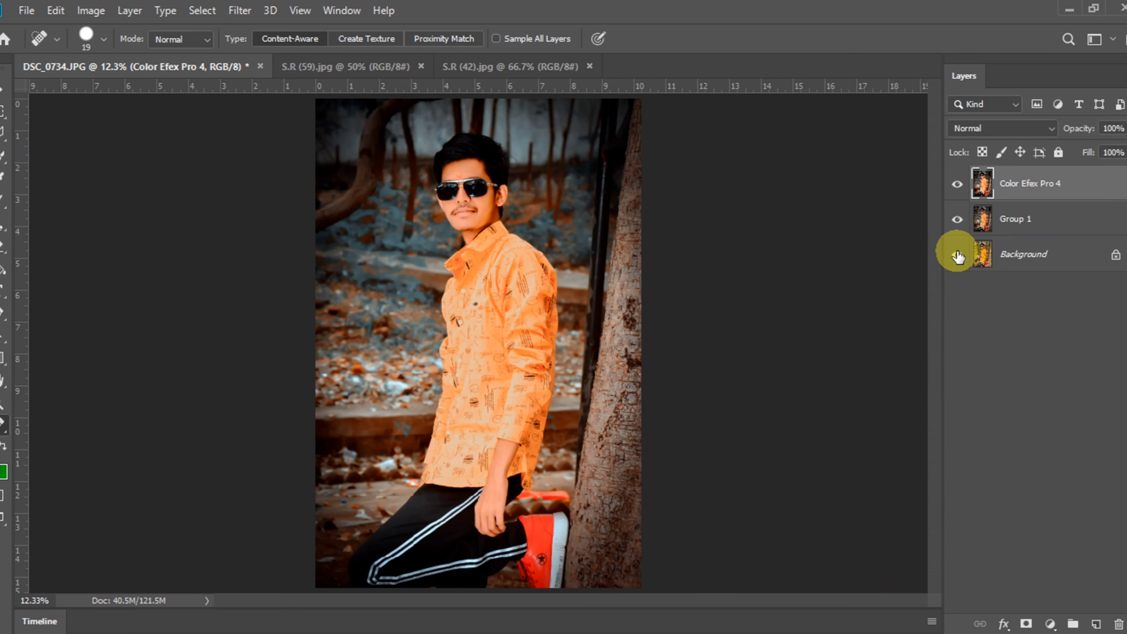